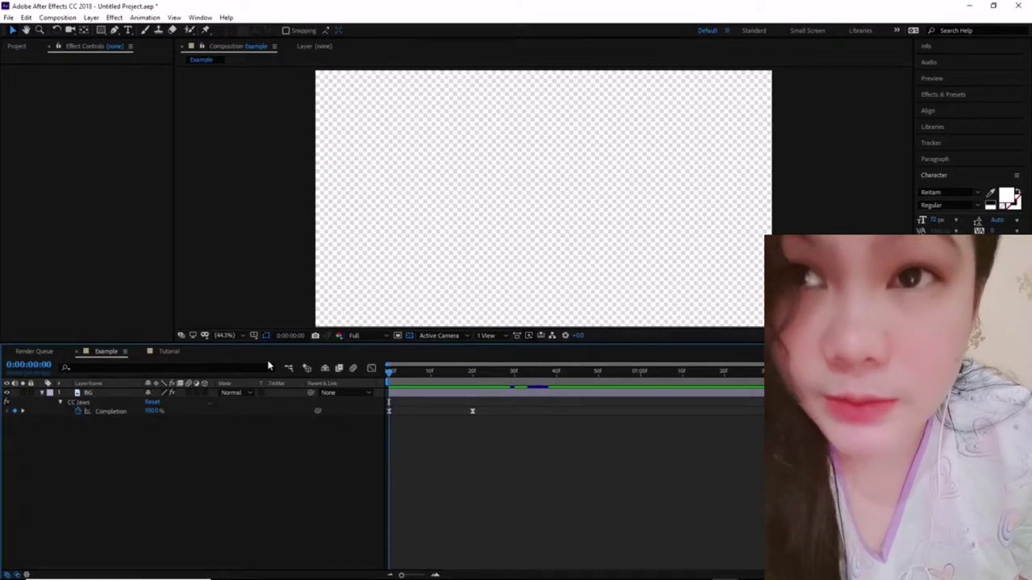
Play the Example composition's transition and return the playhead to the first frame.
{"action": "key", "text": "space"}
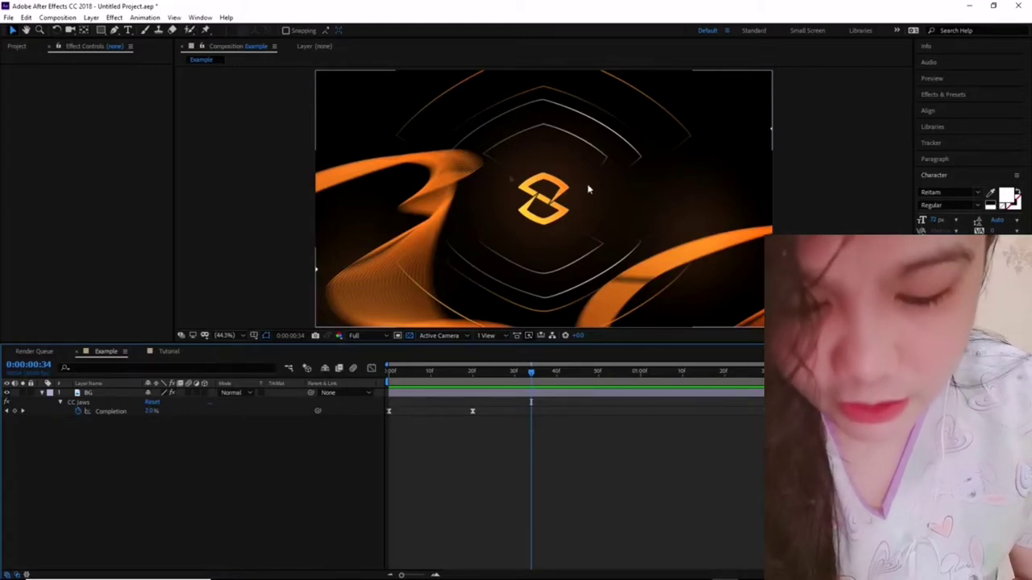
{"action": "left_click_drag", "start_coordinate": [478, 371], "coordinate": [390, 371]}
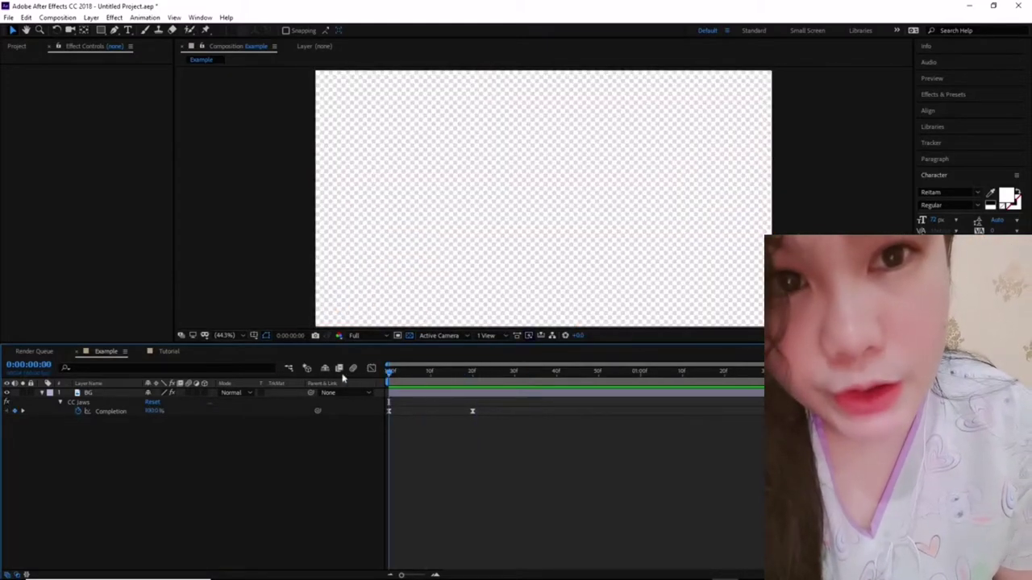
{"action": "key", "text": "space"}
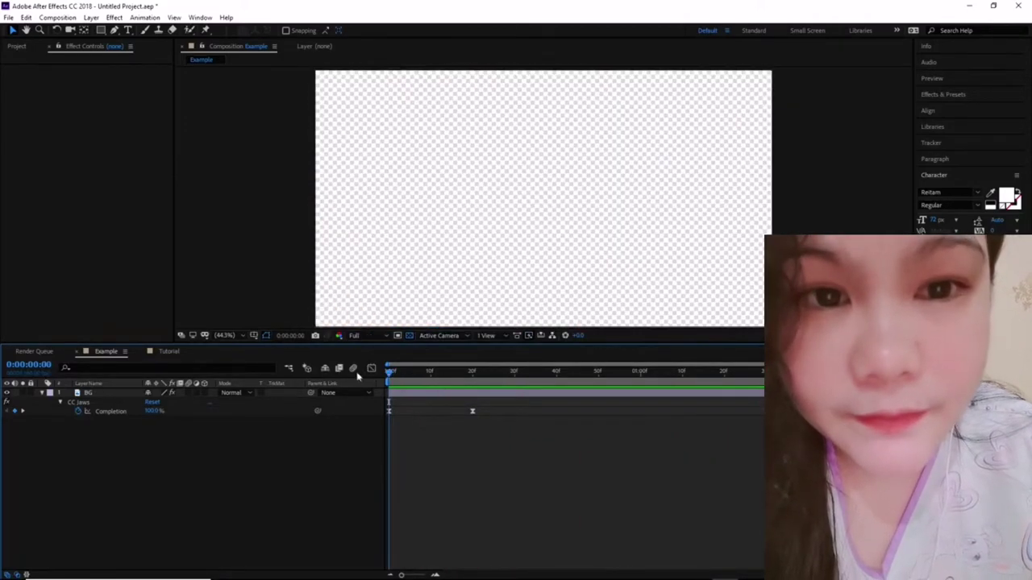
Switch to Streamlabs OBS, look through the Intro, Screen, Scene and Ending scenes, and return to After Effects.
{"action": "left_click", "coordinate": [567, 574]}
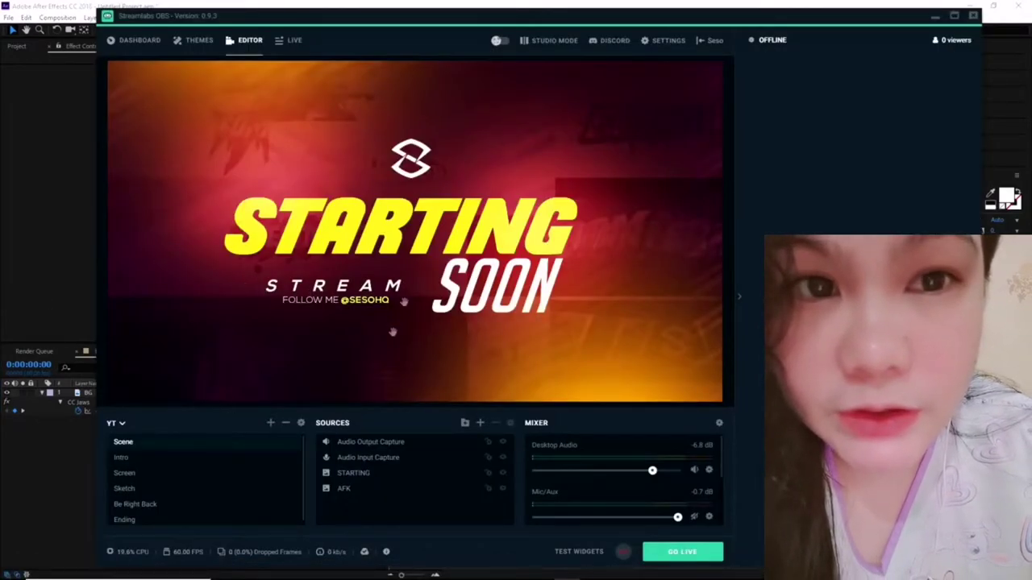
{"action": "left_click", "coordinate": [139, 457]}
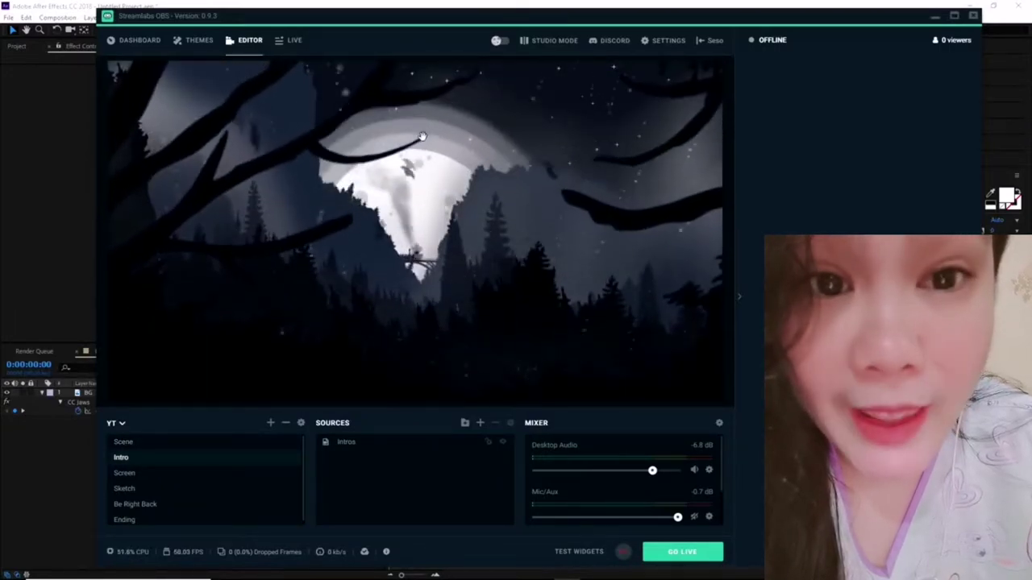
{"action": "left_click", "coordinate": [125, 473]}
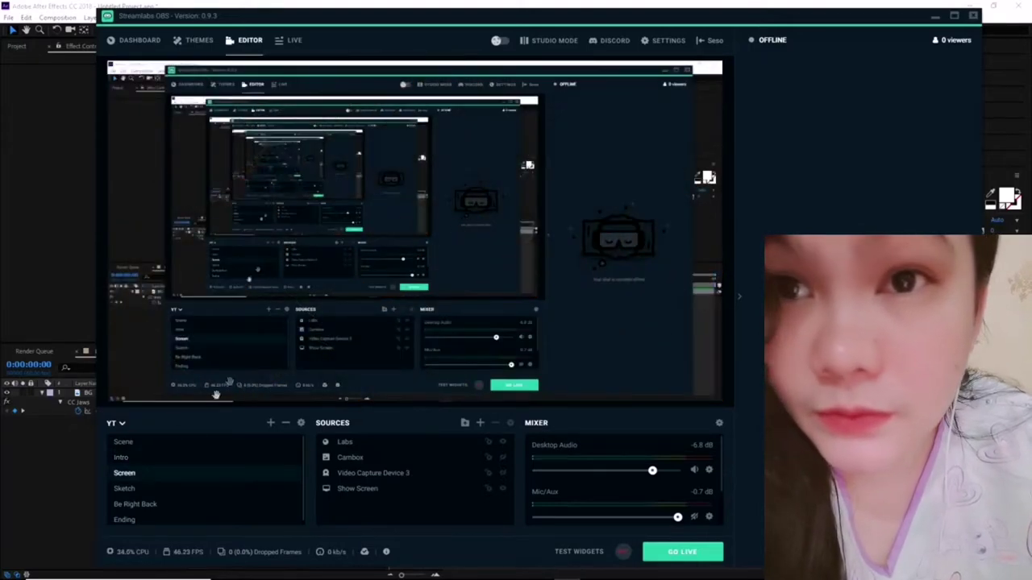
{"action": "left_click", "coordinate": [129, 442]}
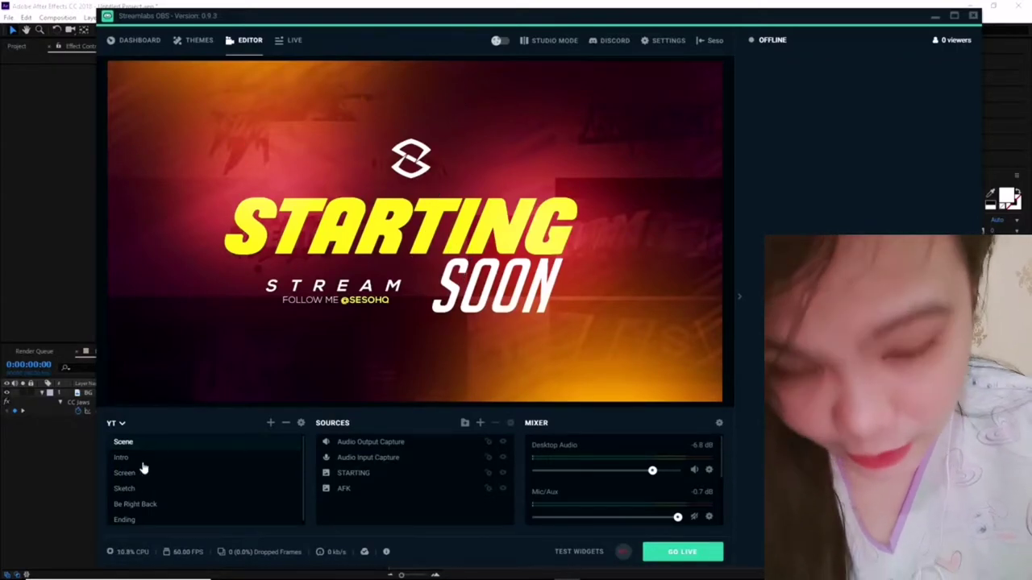
{"action": "left_click", "coordinate": [134, 522]}
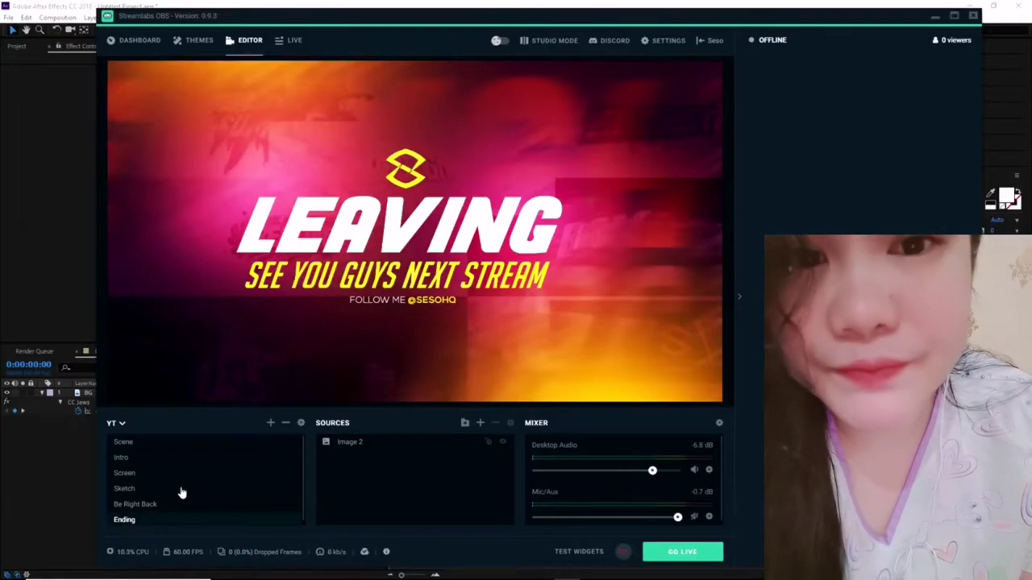
{"action": "left_click", "coordinate": [471, 5]}
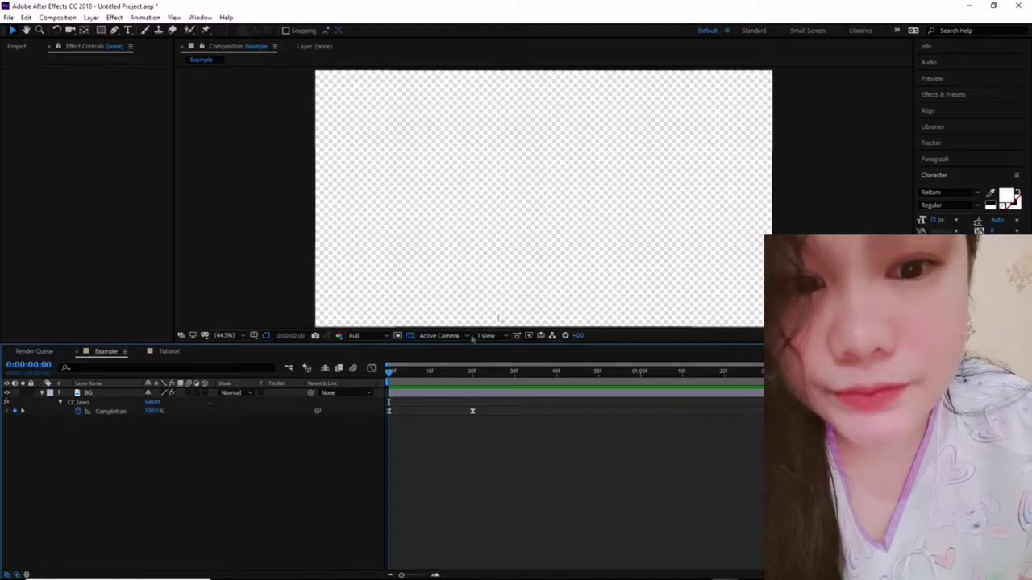
Preview the Example transition again, examine its opening and closing frames, and return to the start of the timeline.
{"action": "key", "text": "space"}
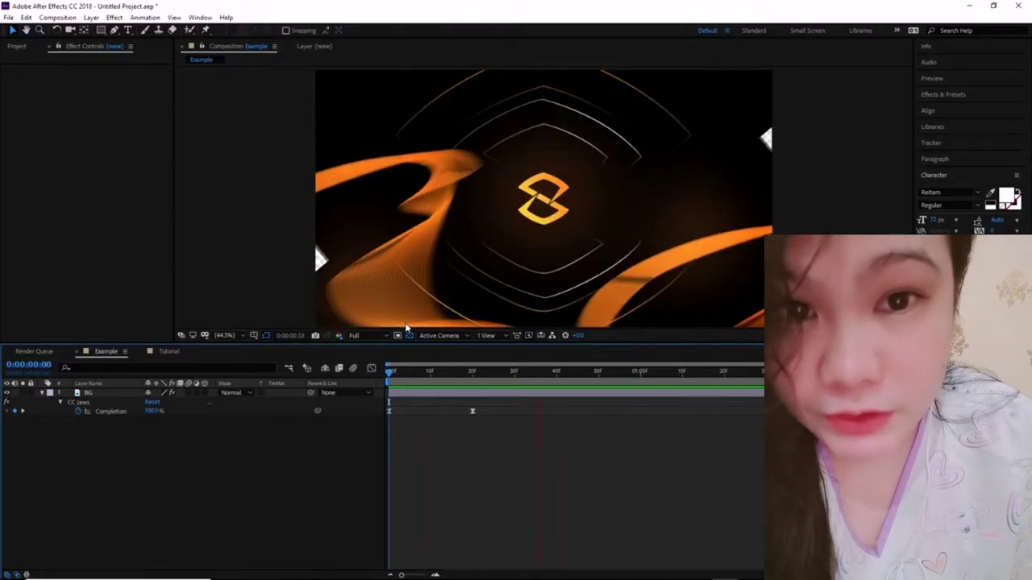
{"action": "key", "text": "space"}
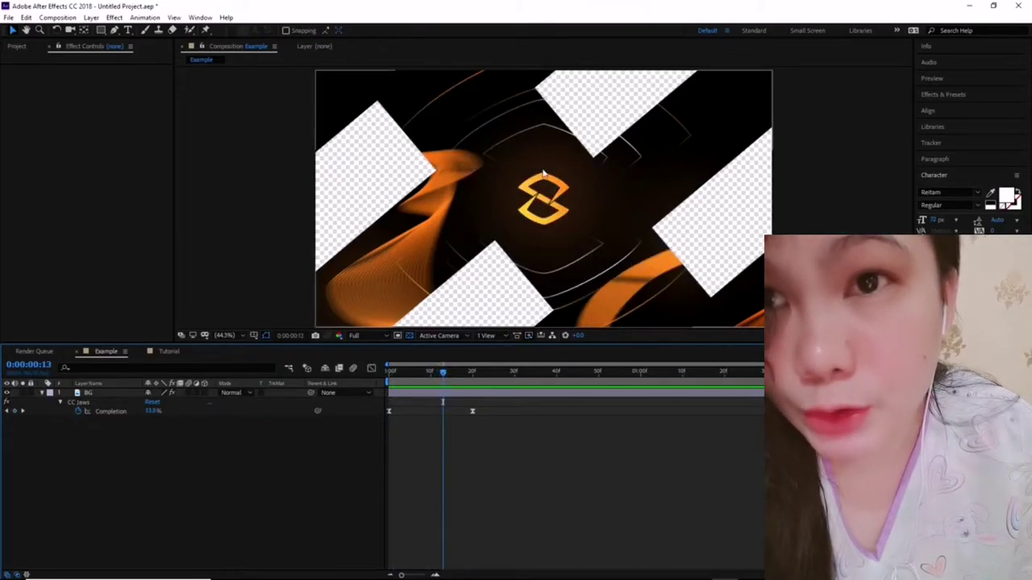
{"action": "left_click_drag", "start_coordinate": [446, 375], "coordinate": [591, 373]}
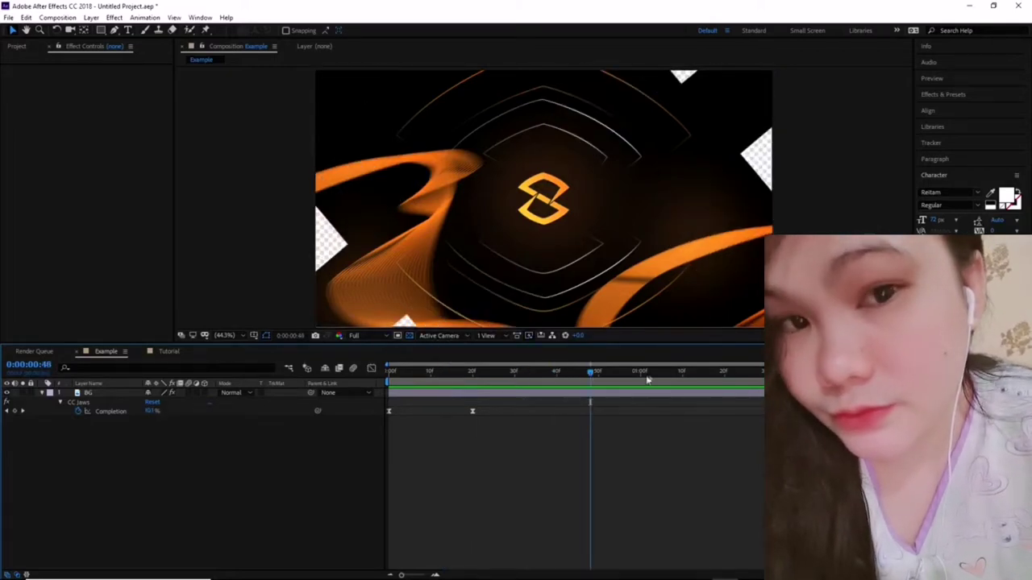
{"action": "left_click", "coordinate": [666, 376]}
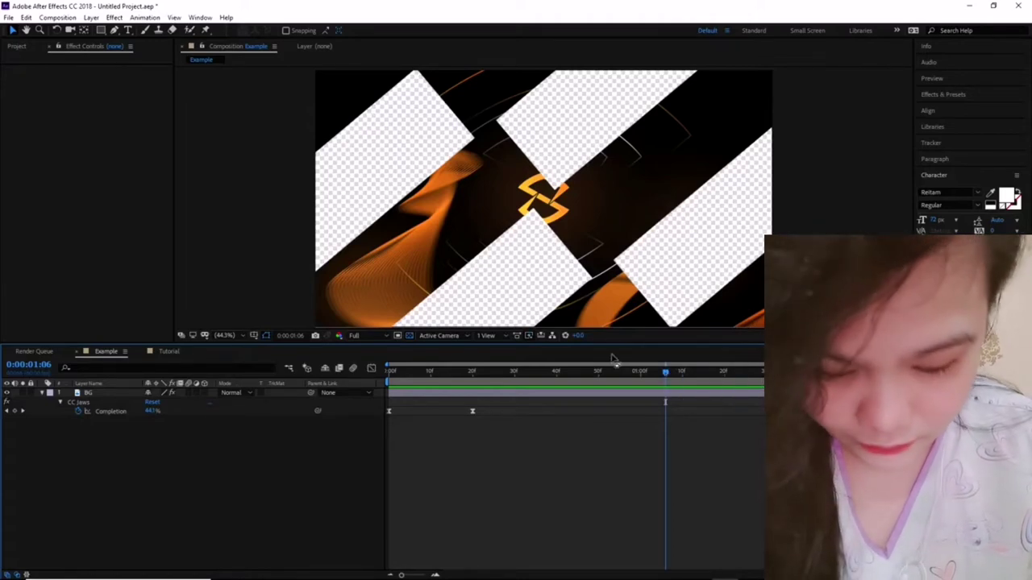
{"action": "left_click", "coordinate": [390, 374]}
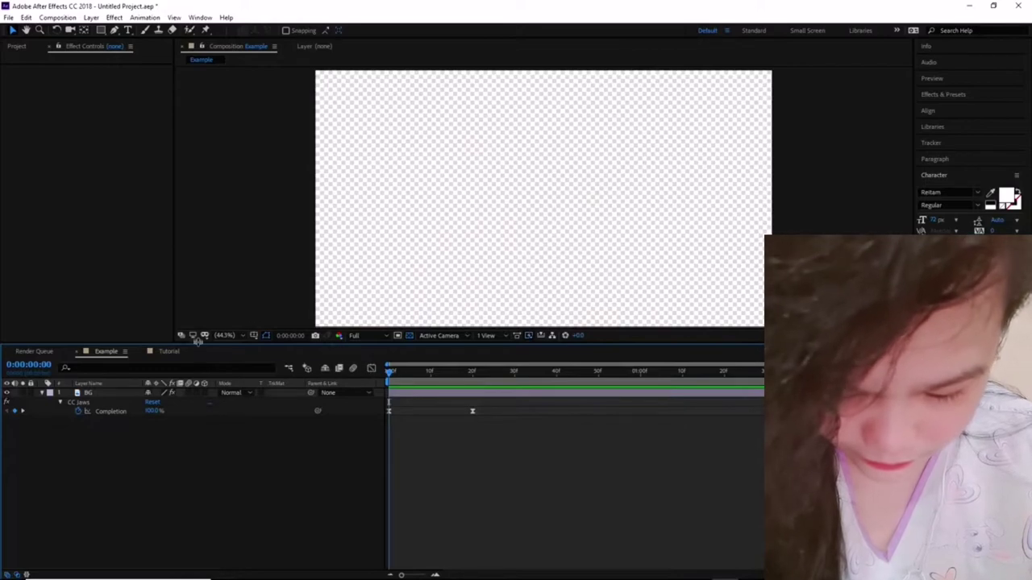
Create a black 1920 × 1080 px solid named Background in the Tutorial composition.
{"action": "left_click", "coordinate": [166, 352]}
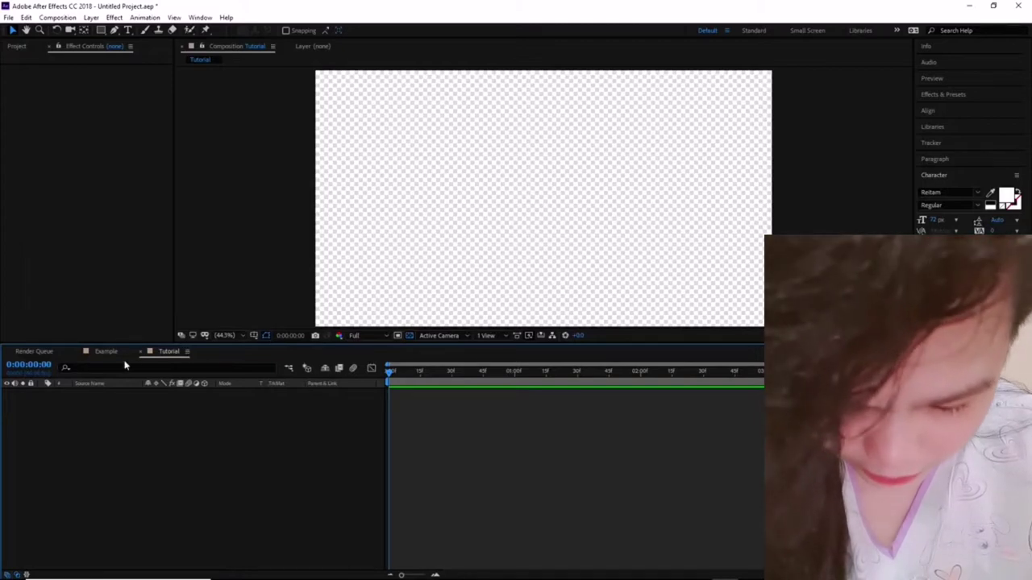
{"action": "right_click", "coordinate": [154, 407]}
{"action": "mouse_move", "coordinate": [175, 414]}
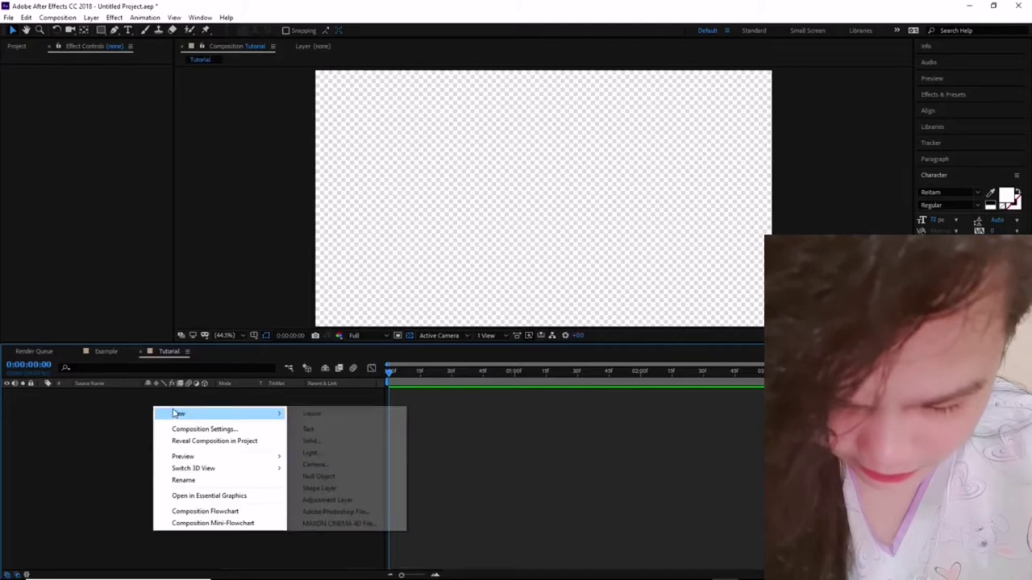
{"action": "left_click", "coordinate": [311, 442]}
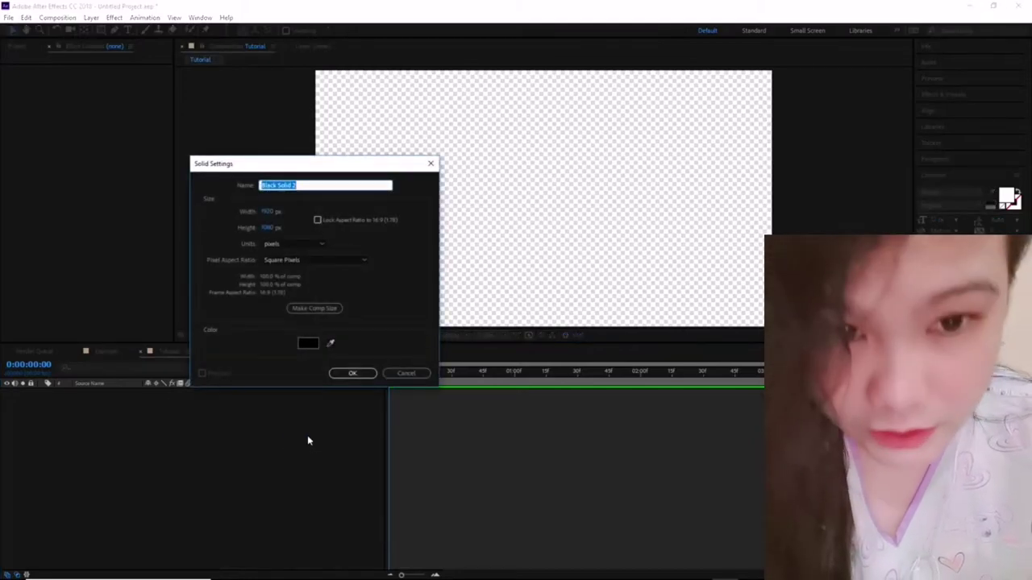
{"action": "type", "text": "Blckgrou"}
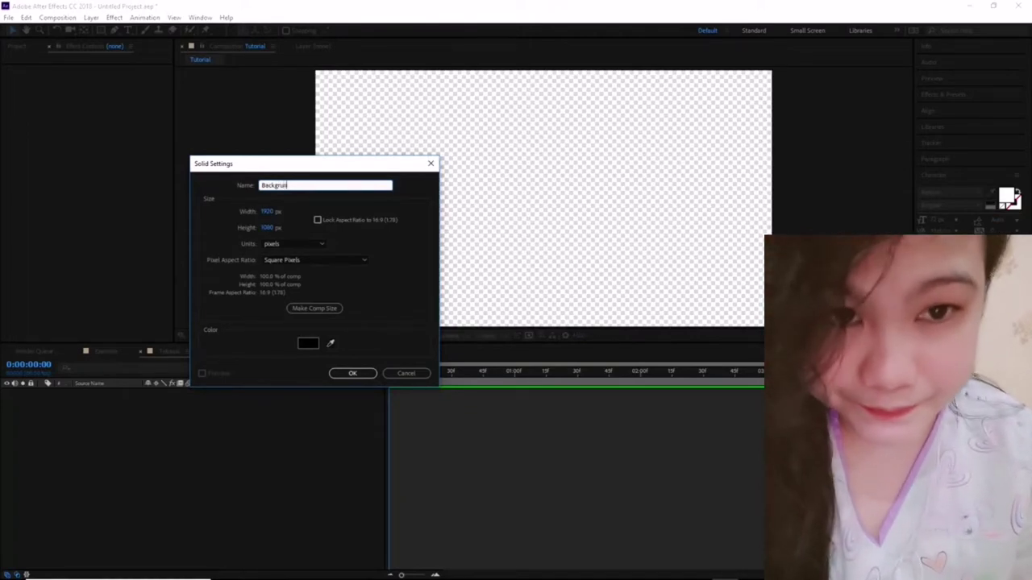
{"action": "type", "text": "nd"}
{"action": "key", "text": "Return"}
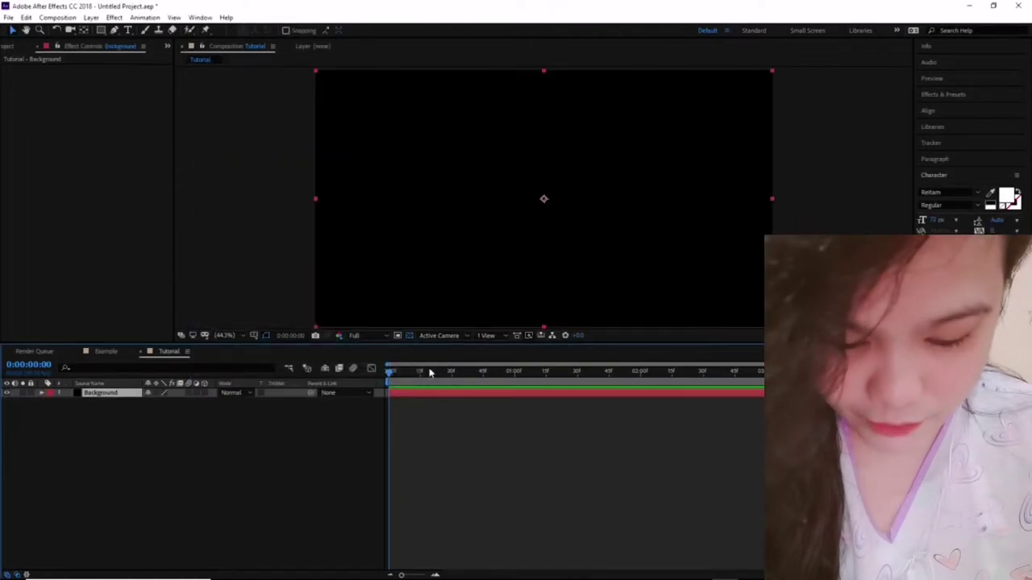
Apply the CC Jaws transition effect to the Background layer and set its completion to 29%.
{"action": "left_click", "coordinate": [113, 17]}
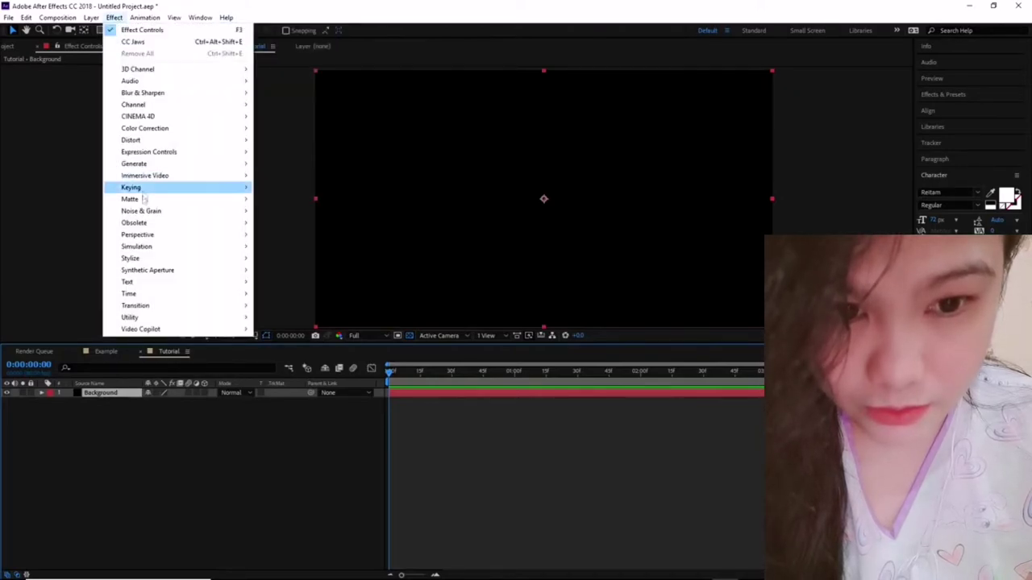
{"action": "mouse_move", "coordinate": [139, 306]}
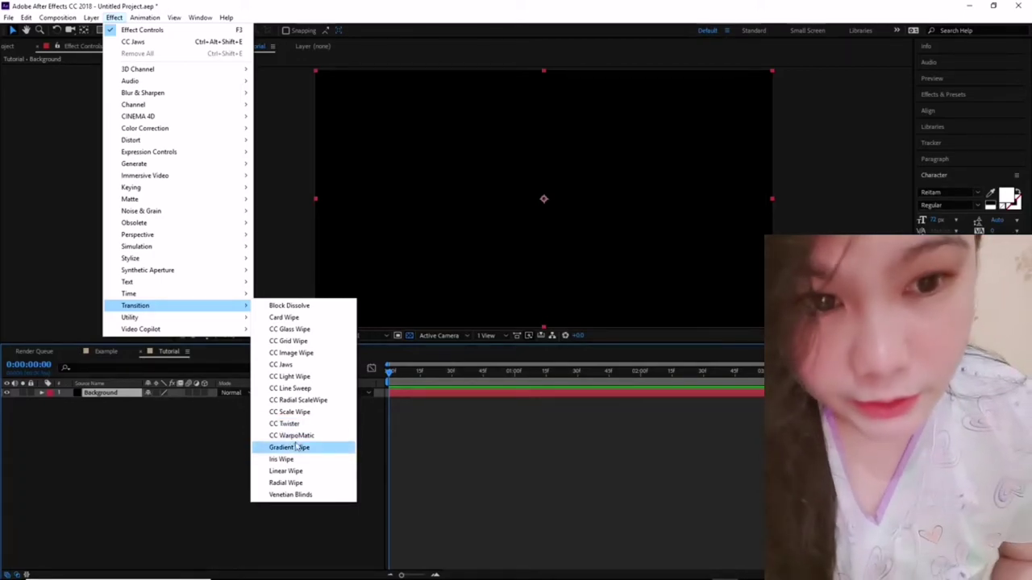
{"action": "left_click", "coordinate": [281, 364]}
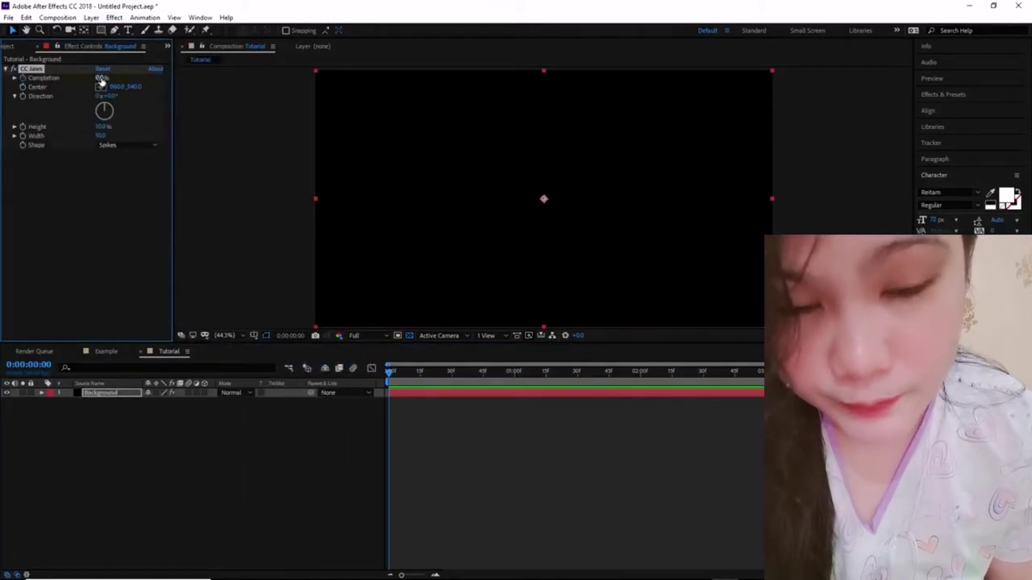
{"action": "left_click_drag", "start_coordinate": [102, 77], "coordinate": [218, 98]}
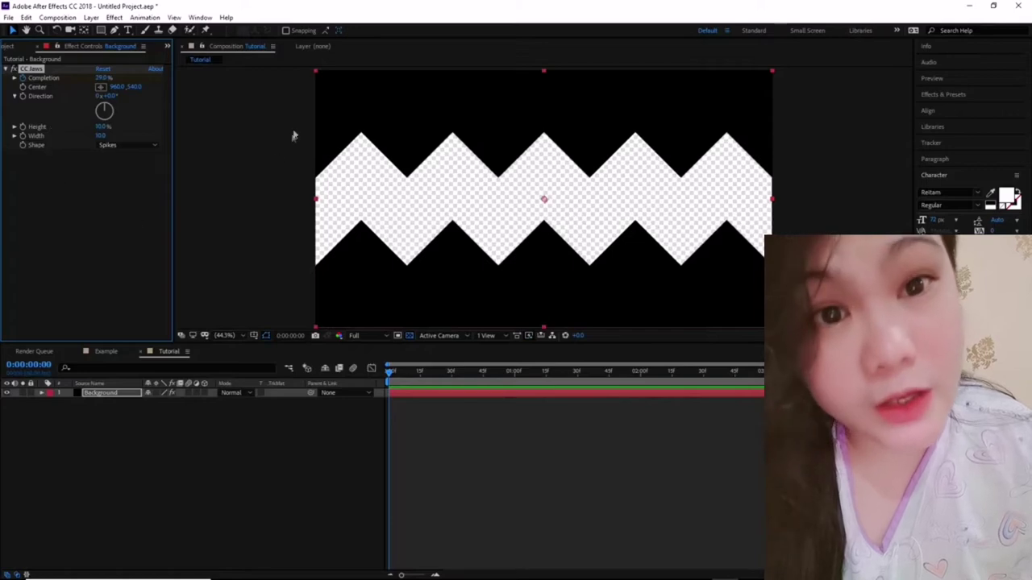
Try the RoboJaw, Block and Waves shapes of the CC Jaws effect and settle on Block.
{"action": "left_click", "coordinate": [123, 145]}
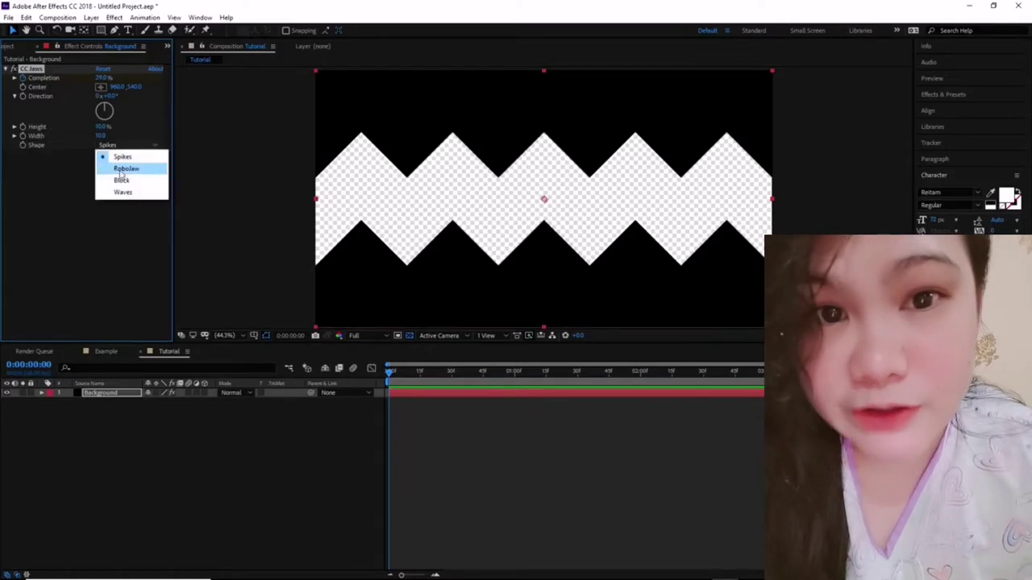
{"action": "left_click", "coordinate": [126, 166]}
{"action": "left_click", "coordinate": [125, 145]}
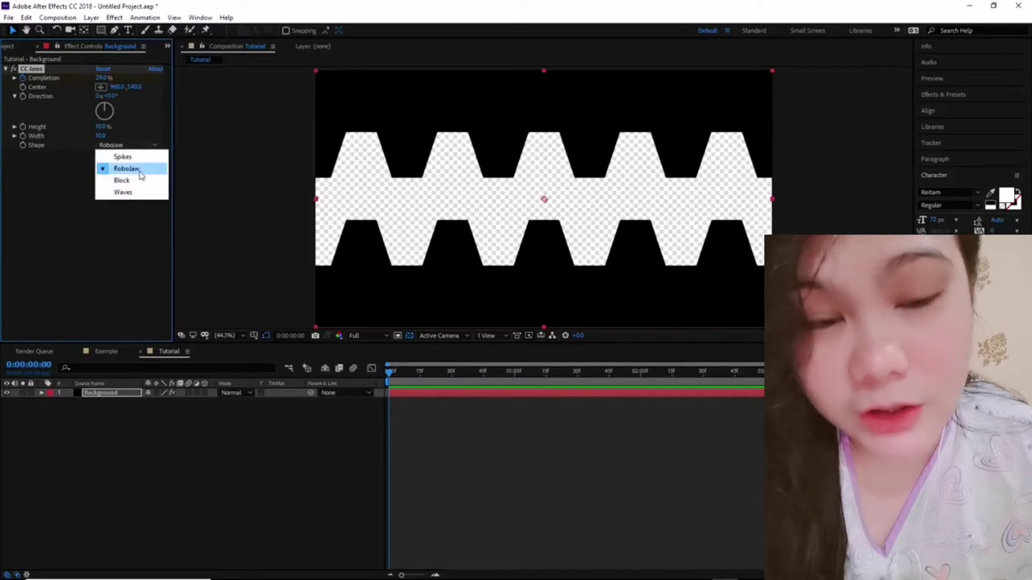
{"action": "left_click", "coordinate": [129, 180]}
{"action": "left_click", "coordinate": [141, 145]}
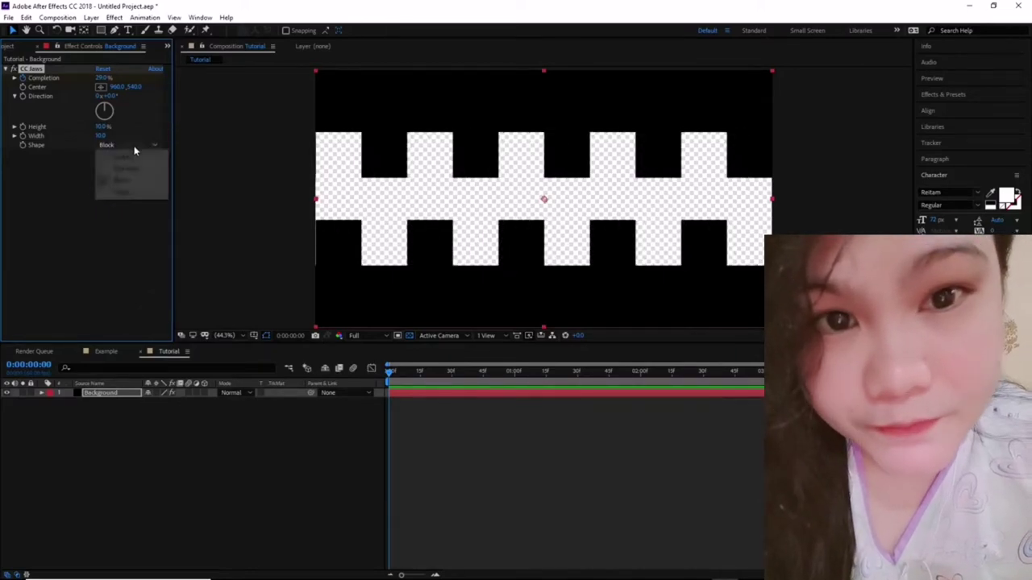
{"action": "left_click", "coordinate": [140, 194]}
{"action": "left_click", "coordinate": [132, 146]}
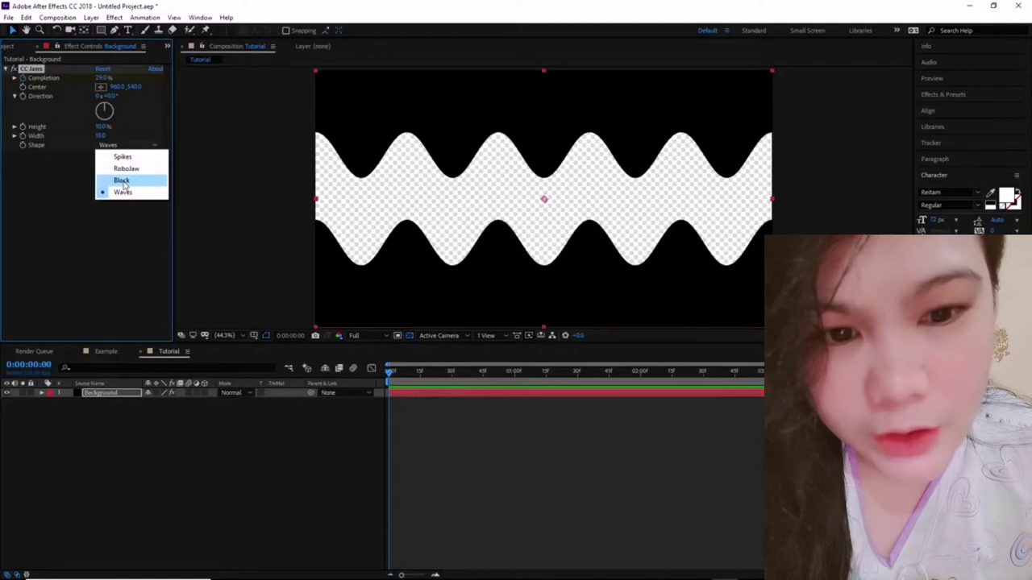
{"action": "left_click", "coordinate": [124, 181]}
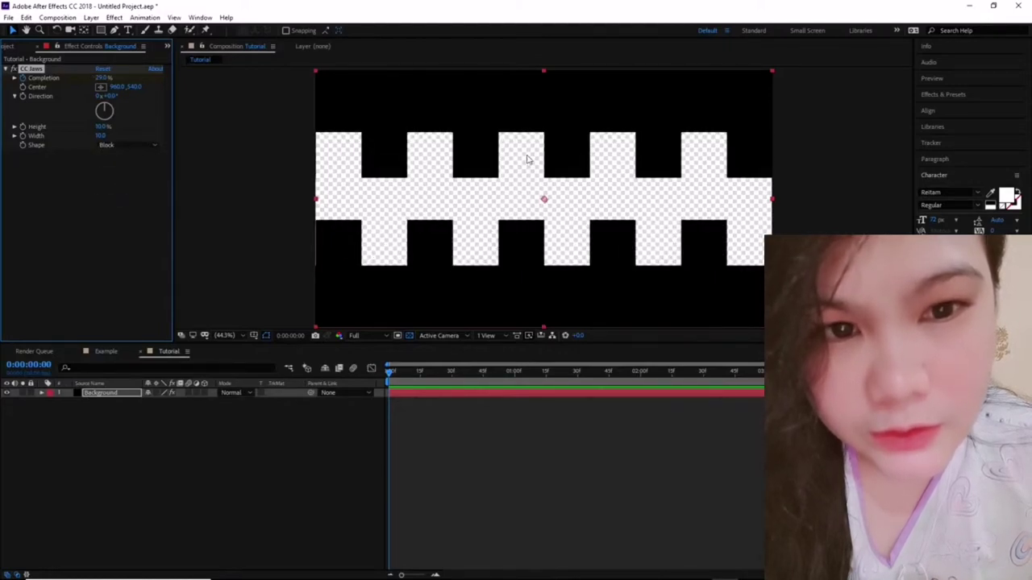
Examine the jaws pattern mid-transition in the Example composition and return to the Tutorial composition.
{"action": "left_click", "coordinate": [105, 352]}
{"action": "left_click_drag", "start_coordinate": [476, 373], "coordinate": [434, 373]}
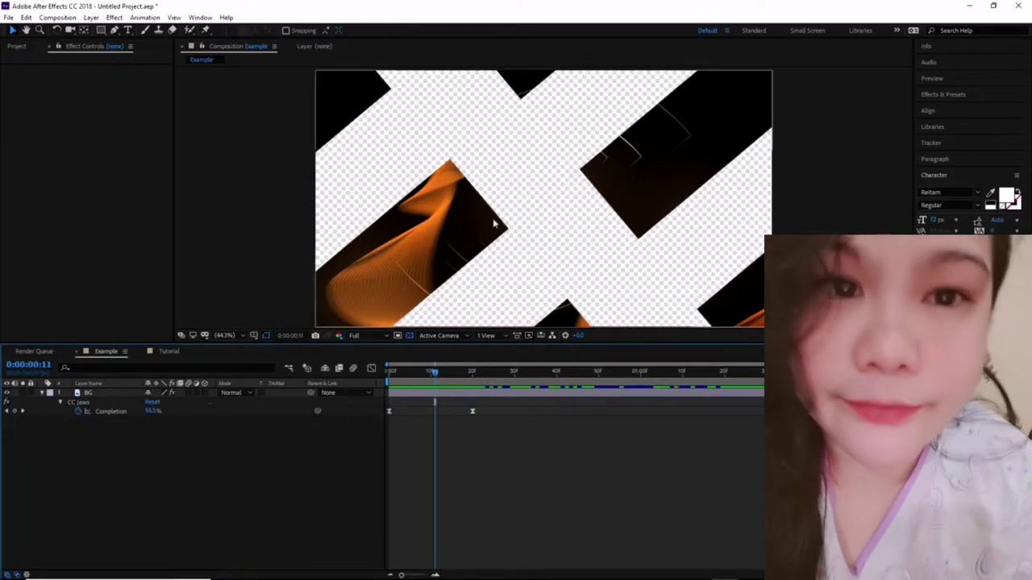
{"action": "left_click", "coordinate": [165, 351]}
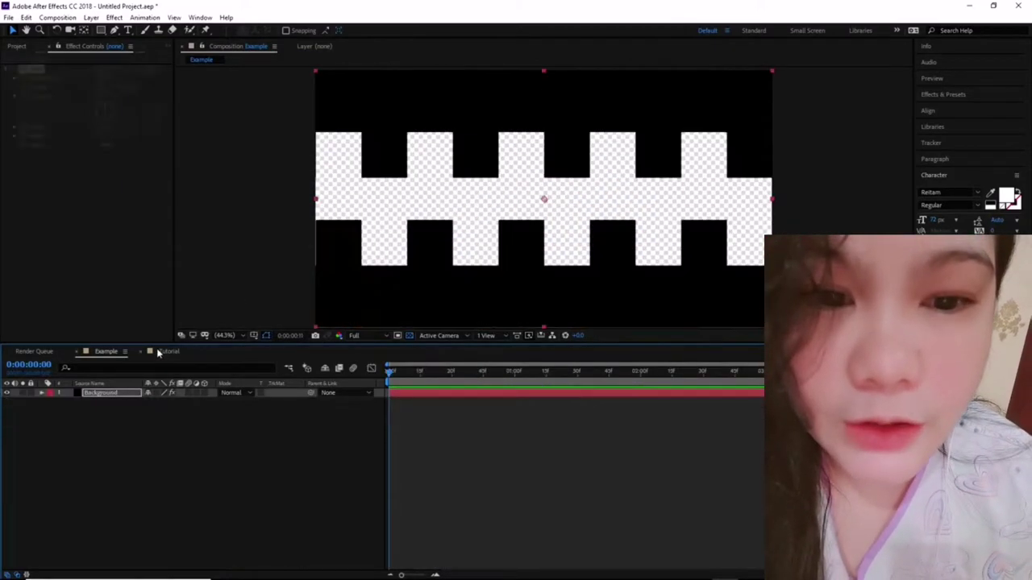
Set the CC Jaws direction to 50°, its width to 20 and its height to 100%.
{"action": "left_click", "coordinate": [110, 96]}
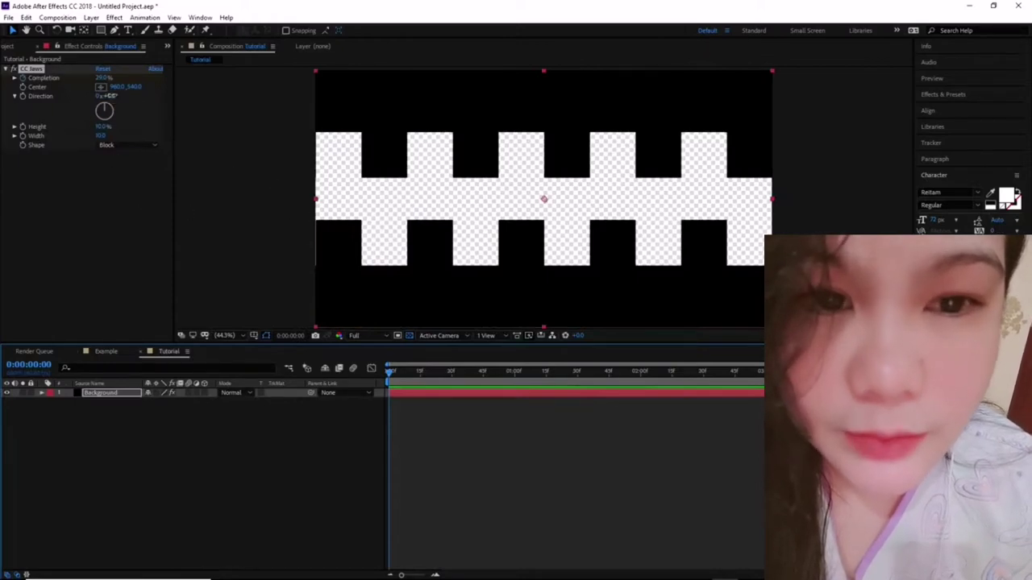
{"action": "type", "text": "30"}
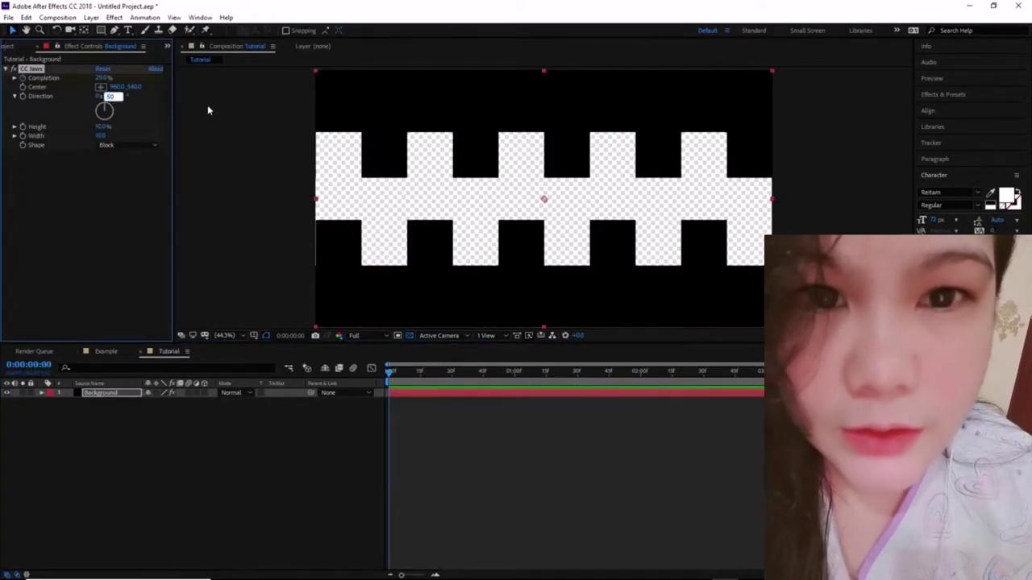
{"action": "key", "text": "Return"}
{"action": "left_click", "coordinate": [103, 136]}
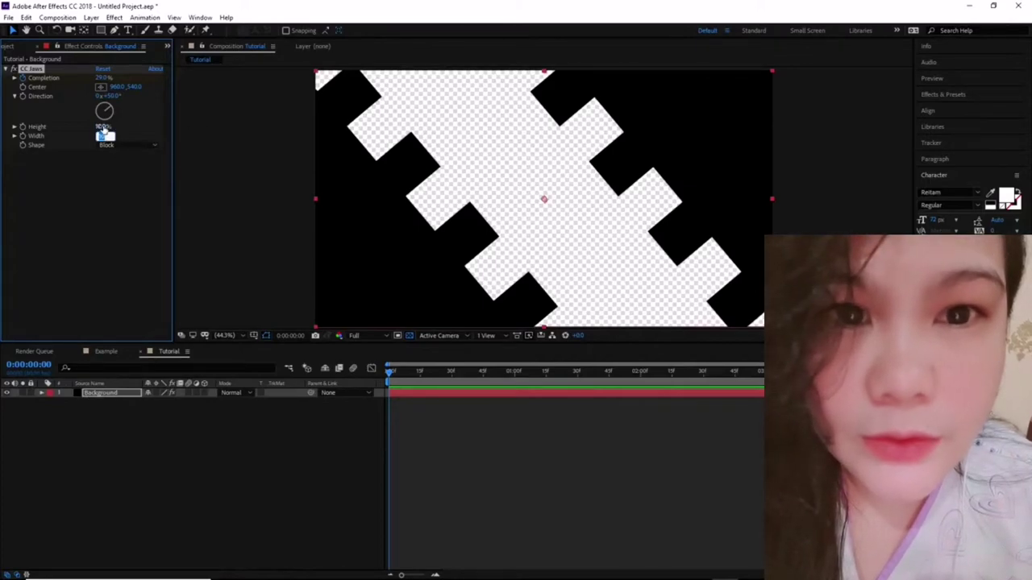
{"action": "type", "text": "20"}
{"action": "key", "text": "Return"}
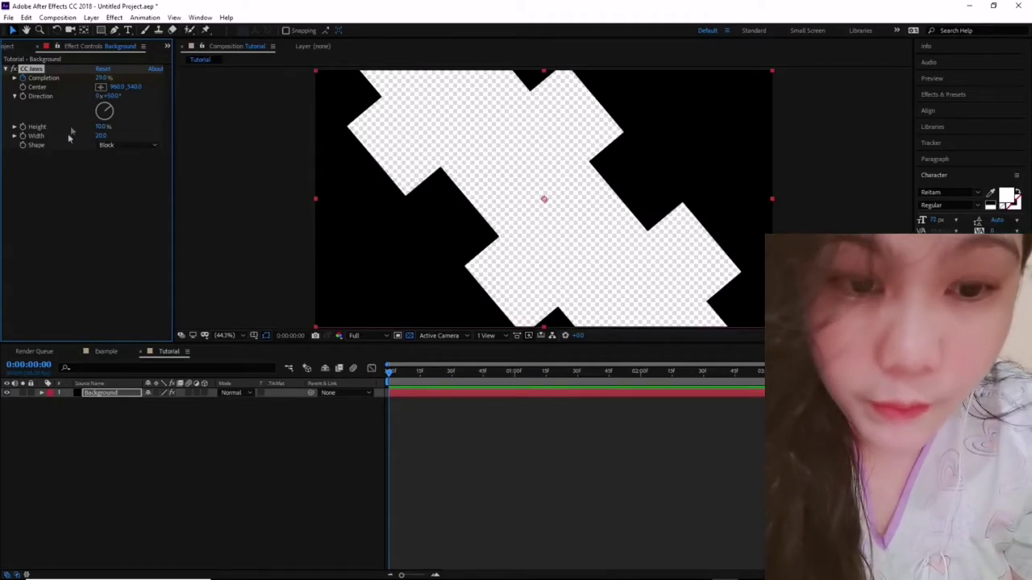
{"action": "left_click_drag", "start_coordinate": [104, 127], "coordinate": [165, 142]}
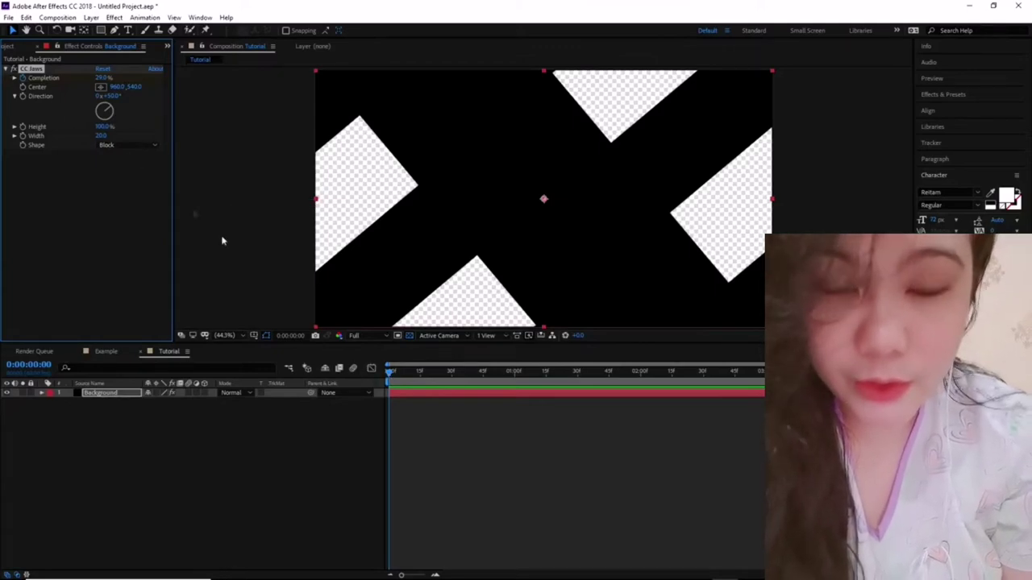
Add a 0% Completion keyframe at 0:00:01:30 to the CC Jaws effect on the Background layer.
{"action": "left_click", "coordinate": [388, 373]}
{"action": "left_click_drag", "start_coordinate": [389, 373], "coordinate": [575, 376]}
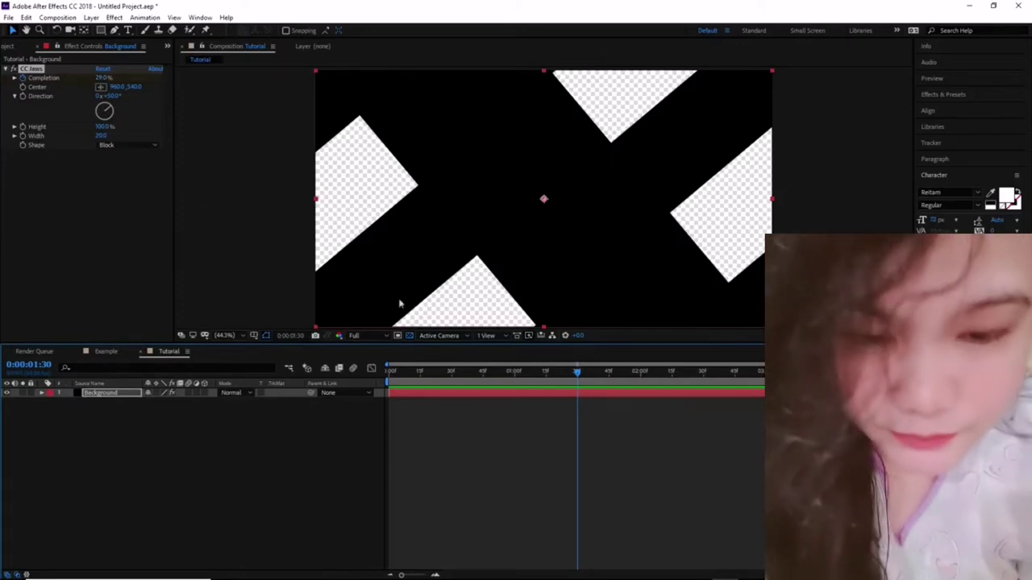
{"action": "key", "text": "u"}
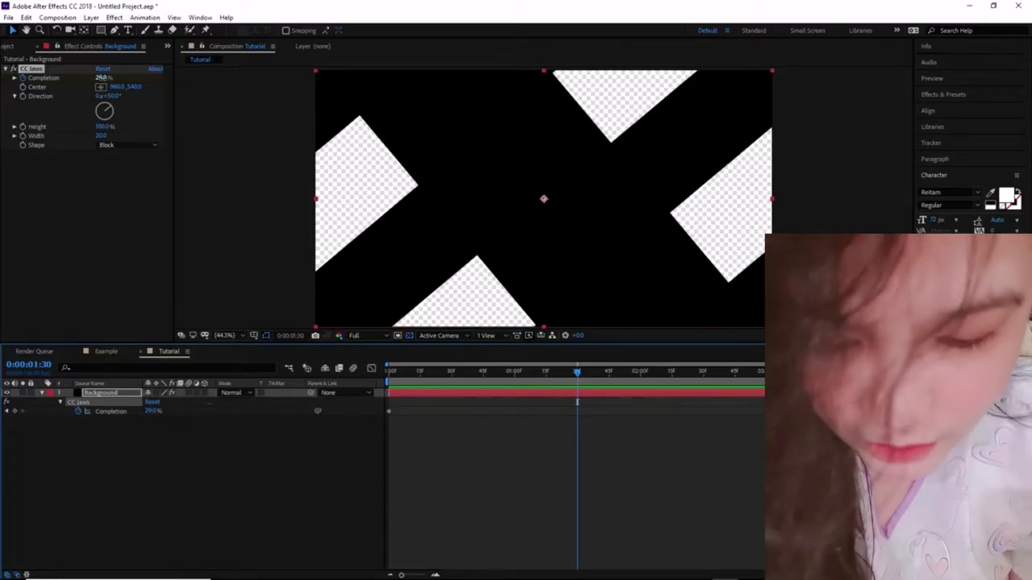
{"action": "type", "text": "0"}
{"action": "key", "text": "Return"}
Set the CC Jaws Completion to 100% at 0:00:00:00 and again at 0:00:02:31.
{"action": "left_click_drag", "start_coordinate": [578, 373], "coordinate": [389, 372]}
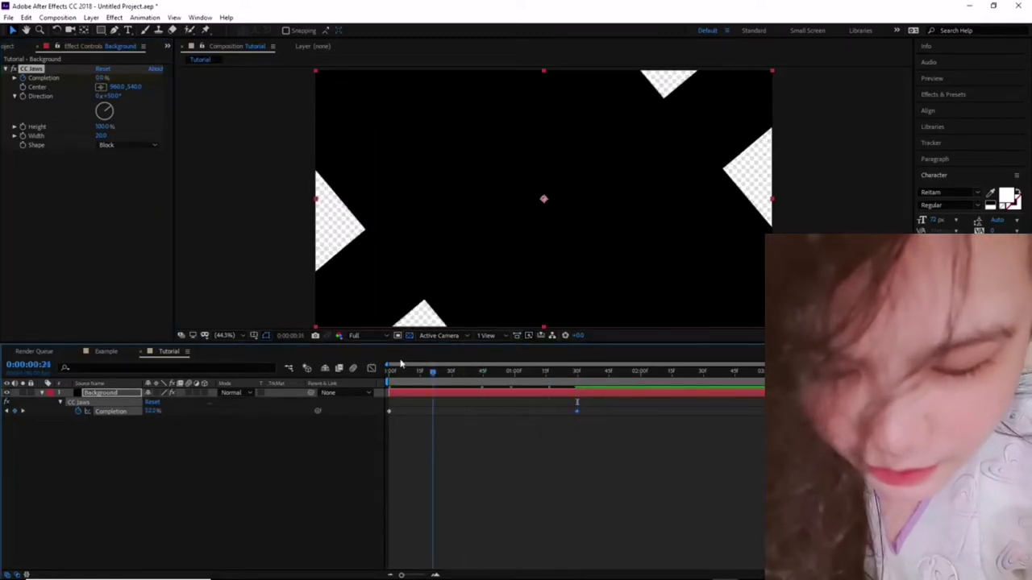
{"action": "left_click_drag", "start_coordinate": [103, 76], "coordinate": [154, 80]}
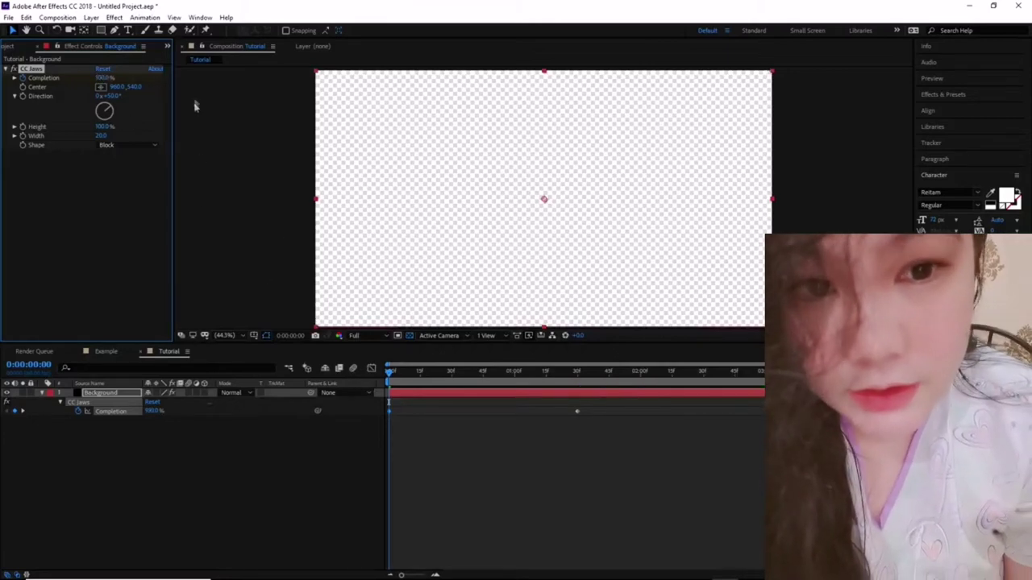
{"action": "left_click_drag", "start_coordinate": [390, 373], "coordinate": [578, 393]}
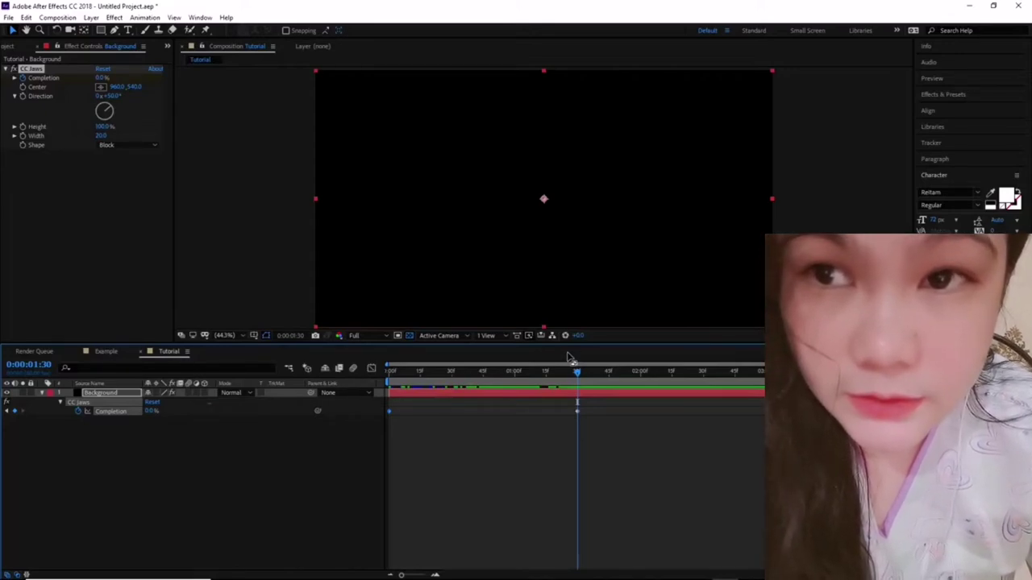
{"action": "left_click_drag", "start_coordinate": [578, 372], "coordinate": [705, 377]}
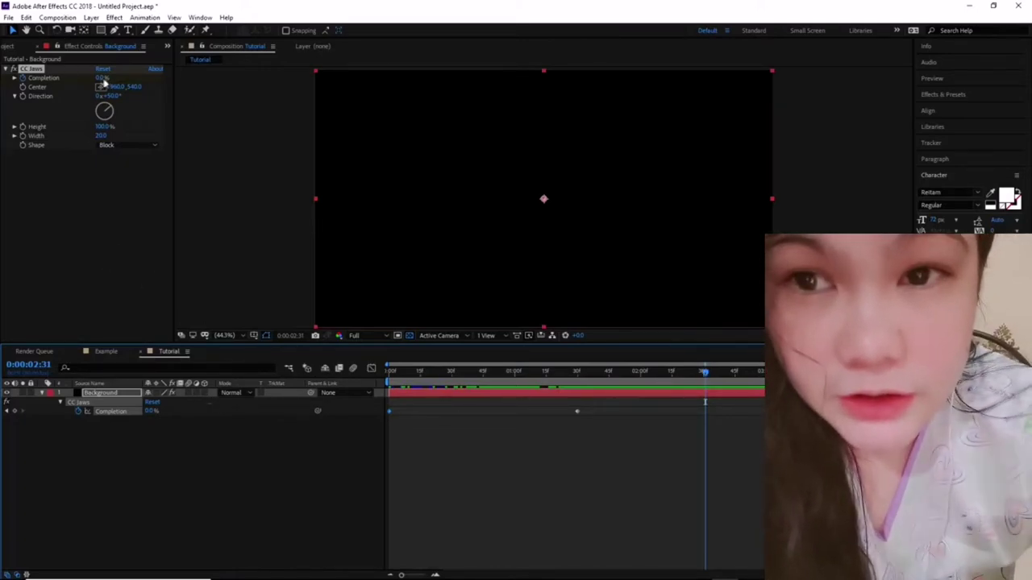
{"action": "left_click_drag", "start_coordinate": [103, 77], "coordinate": [306, 257]}
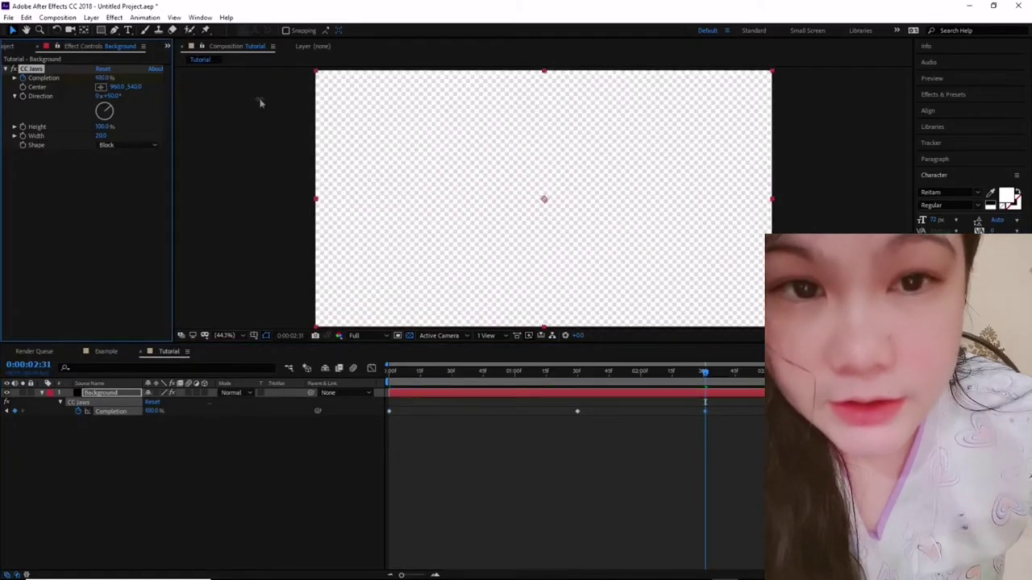
Move the middle Completion keyframe to 0:00:00:30 and preview the transition.
{"action": "key", "text": "space"}
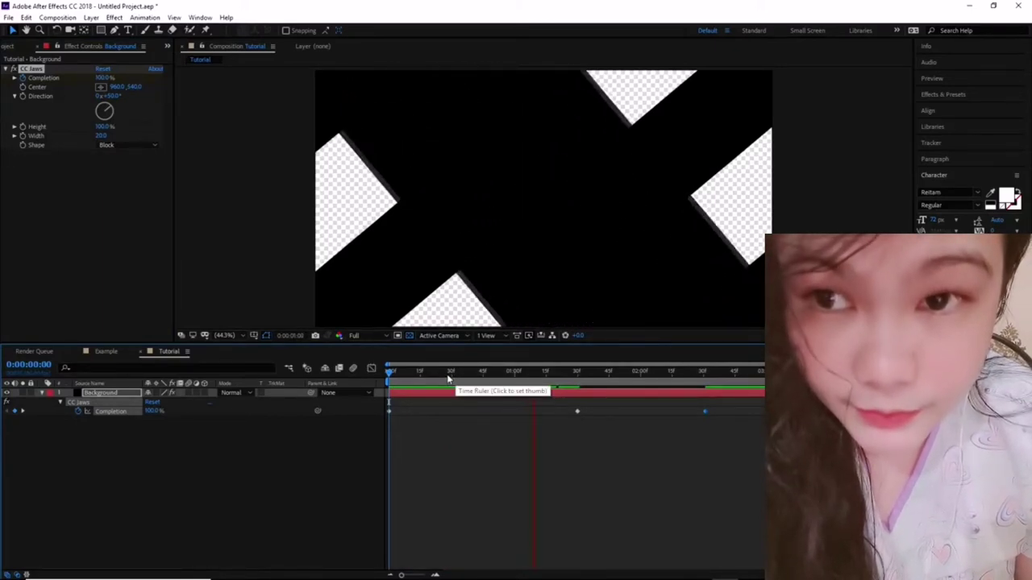
{"action": "left_click_drag", "start_coordinate": [576, 412], "coordinate": [453, 413]}
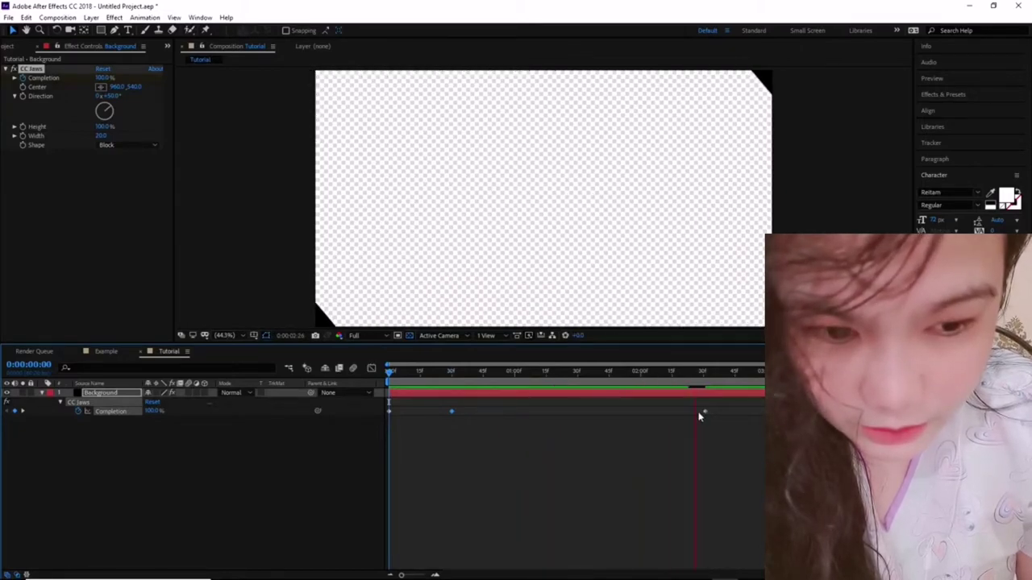
{"action": "key", "text": "space"}
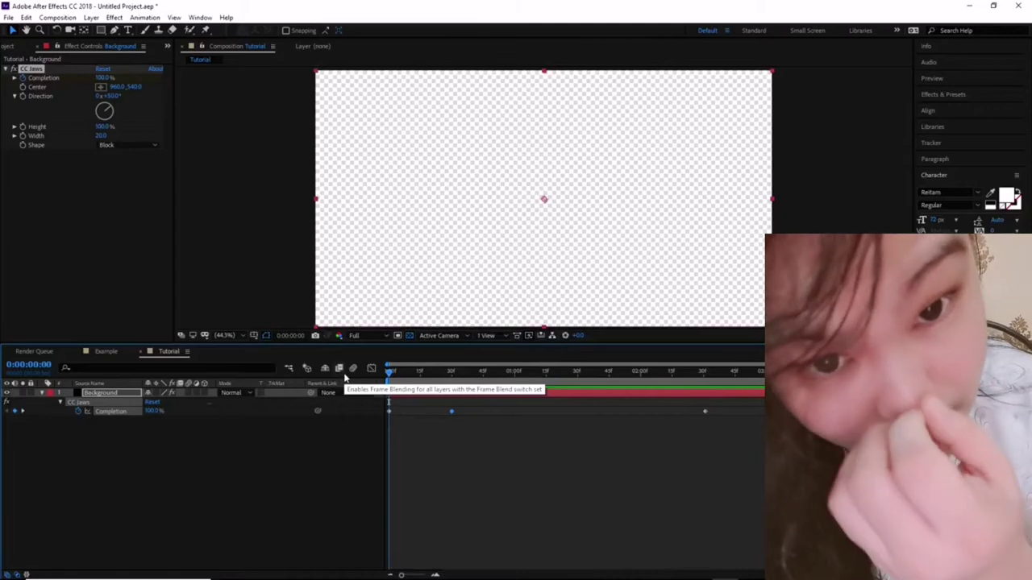
{"action": "key", "text": "space"}
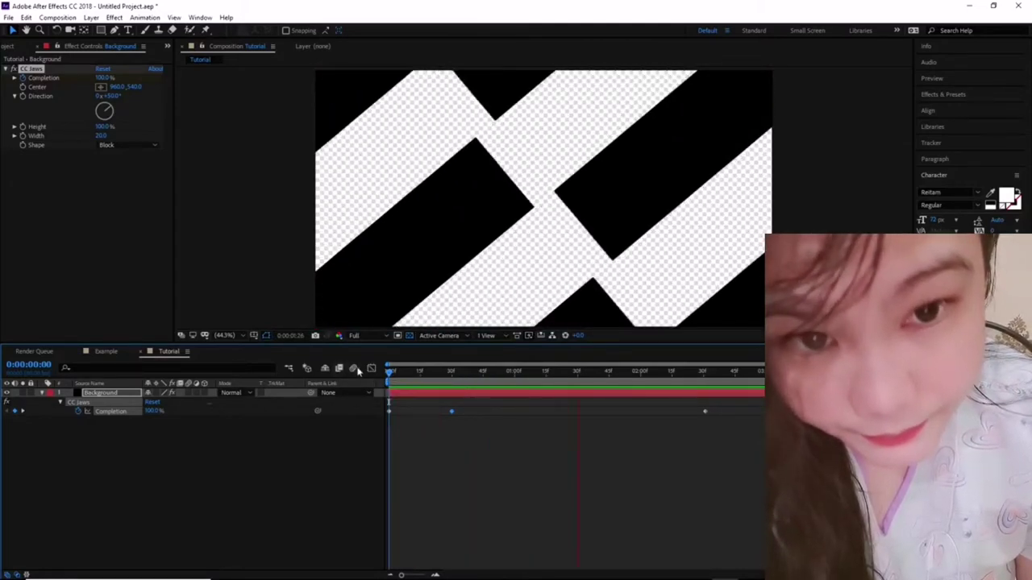
{"action": "key", "text": "space"}
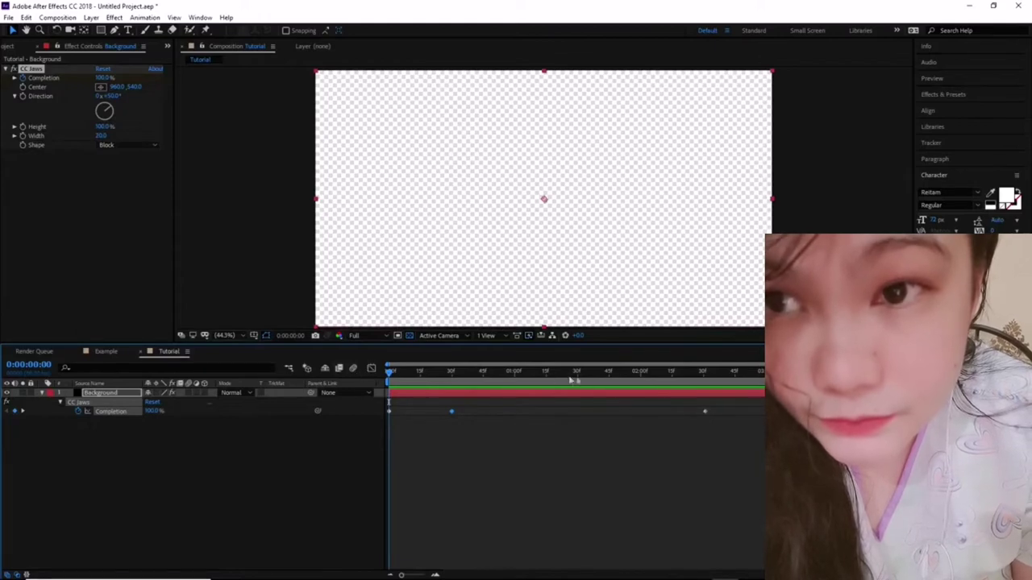
Move the last Completion keyframe to 0:00:02:00 and preview from the start of the composition.
{"action": "left_click", "coordinate": [577, 374]}
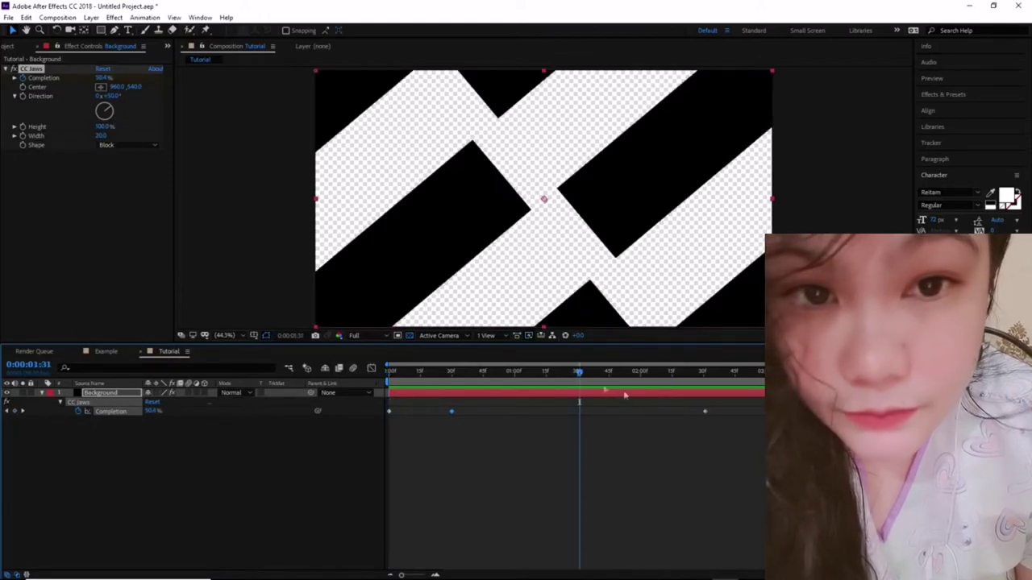
{"action": "left_click_drag", "start_coordinate": [577, 374], "coordinate": [641, 372]}
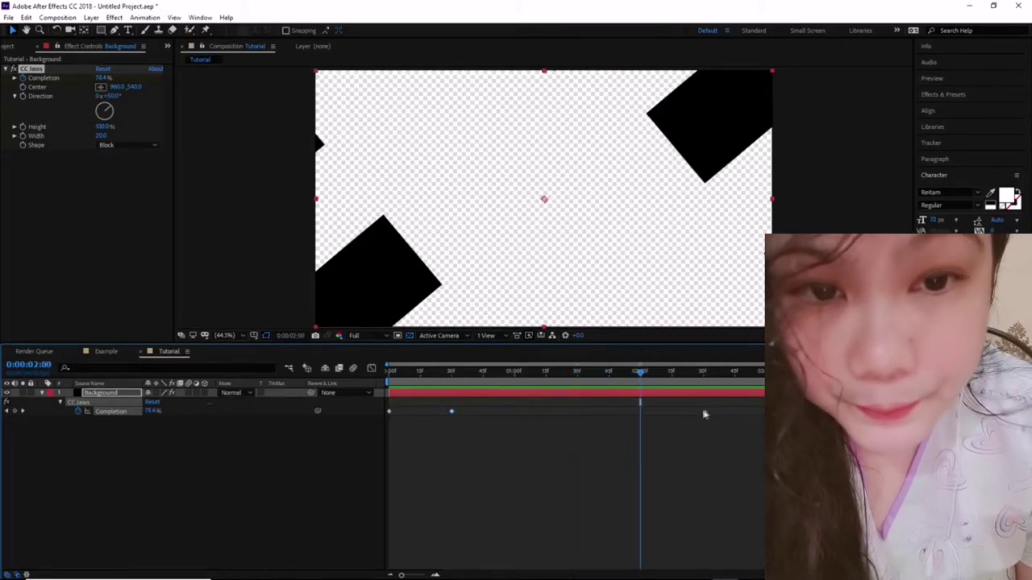
{"action": "key", "text": "j"}
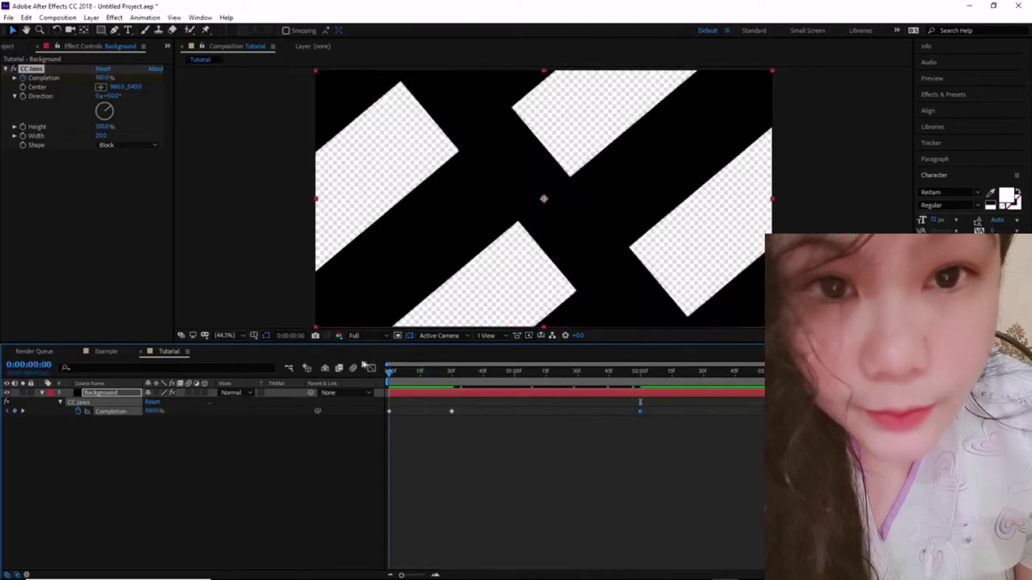
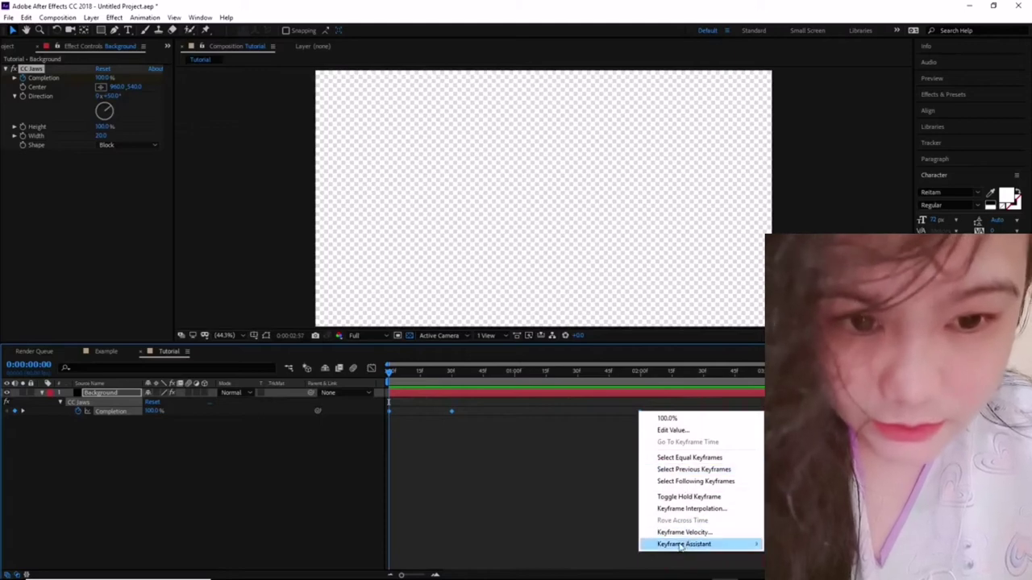
Apply Easy Ease to all three Completion keyframes and preview the eased transition.
{"action": "mouse_move", "coordinate": [680, 547]}
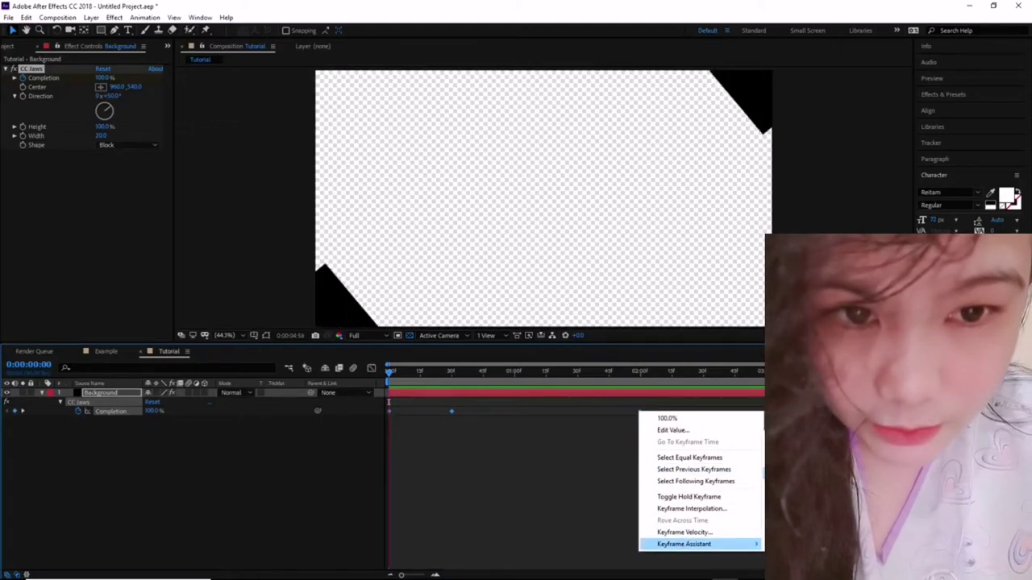
{"action": "left_click", "coordinate": [806, 516]}
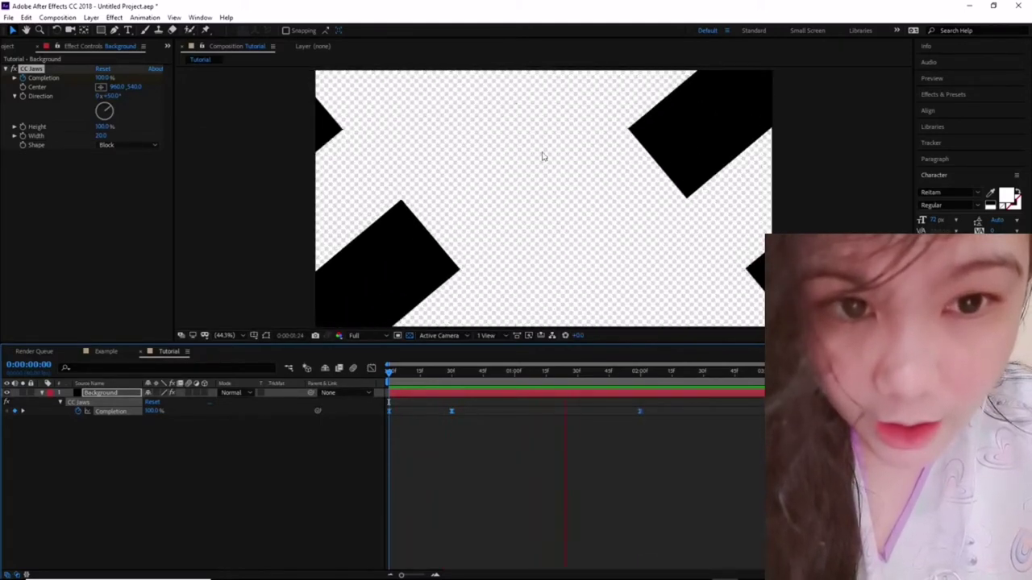
{"action": "key", "text": "space"}
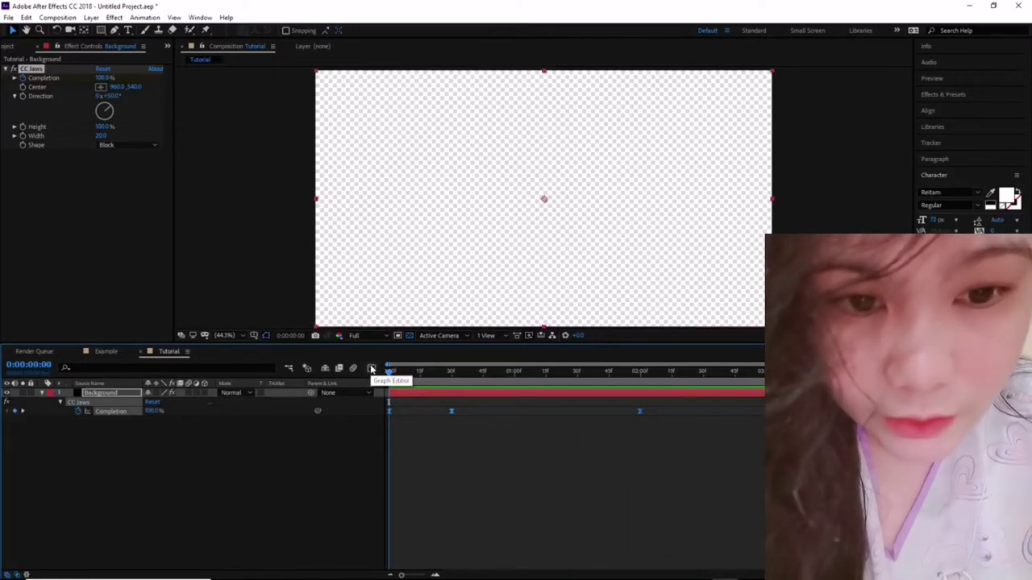
Display the Completion property's speed graph in the Graph Editor and check its graph type options.
{"action": "left_click", "coordinate": [372, 368]}
{"action": "left_click", "coordinate": [372, 368]}
{"action": "left_click", "coordinate": [372, 368]}
{"action": "right_click", "coordinate": [542, 422]}
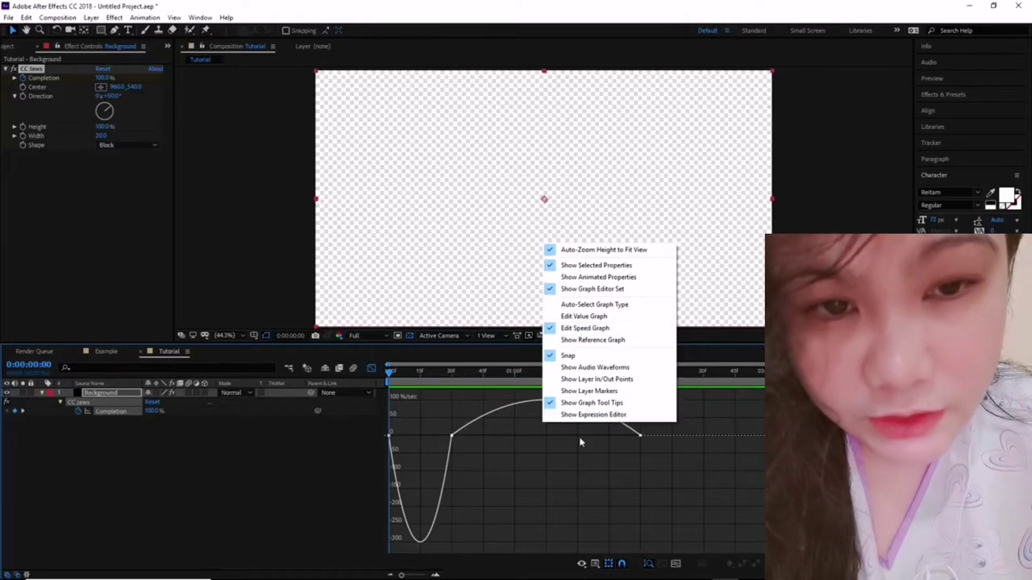
{"action": "left_click", "coordinate": [629, 449]}
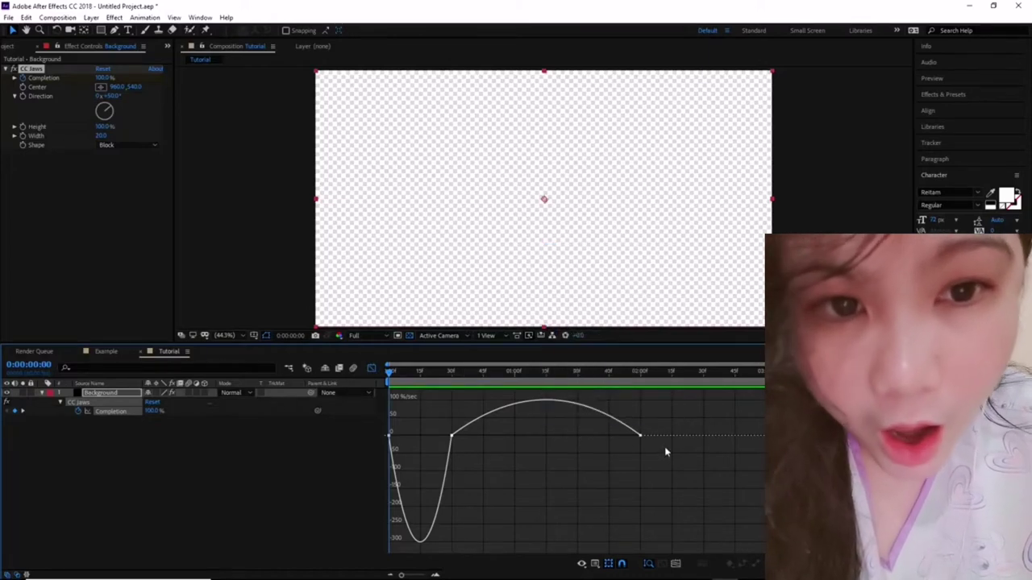
Lengthen the easing handles of all Completion keyframes for sharp speed peaks between them, then return to the layer bars and preview the animation.
{"action": "left_click_drag", "start_coordinate": [723, 404], "coordinate": [390, 456]}
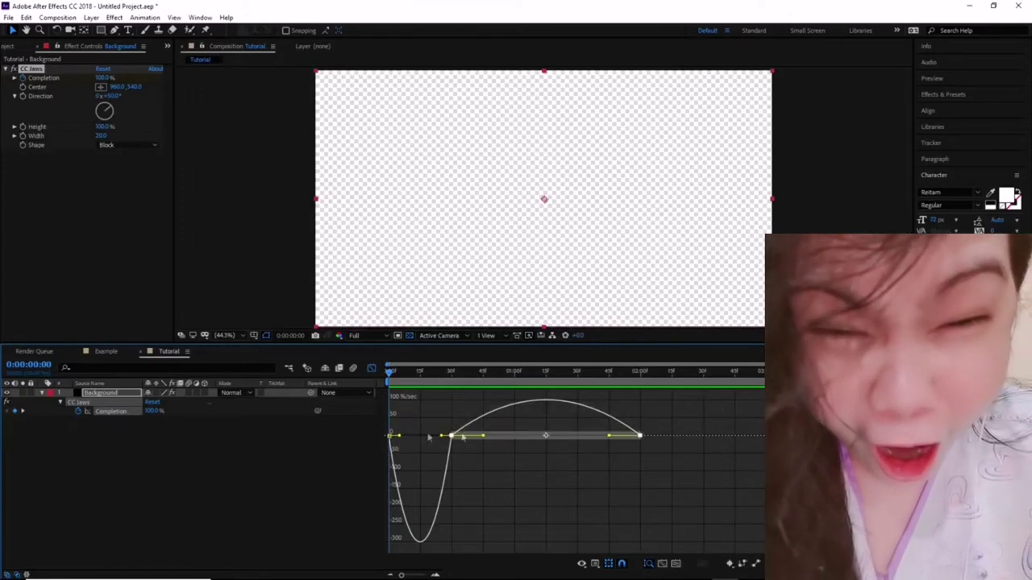
{"action": "left_click", "coordinate": [649, 435]}
{"action": "left_click_drag", "start_coordinate": [698, 414], "coordinate": [378, 451]}
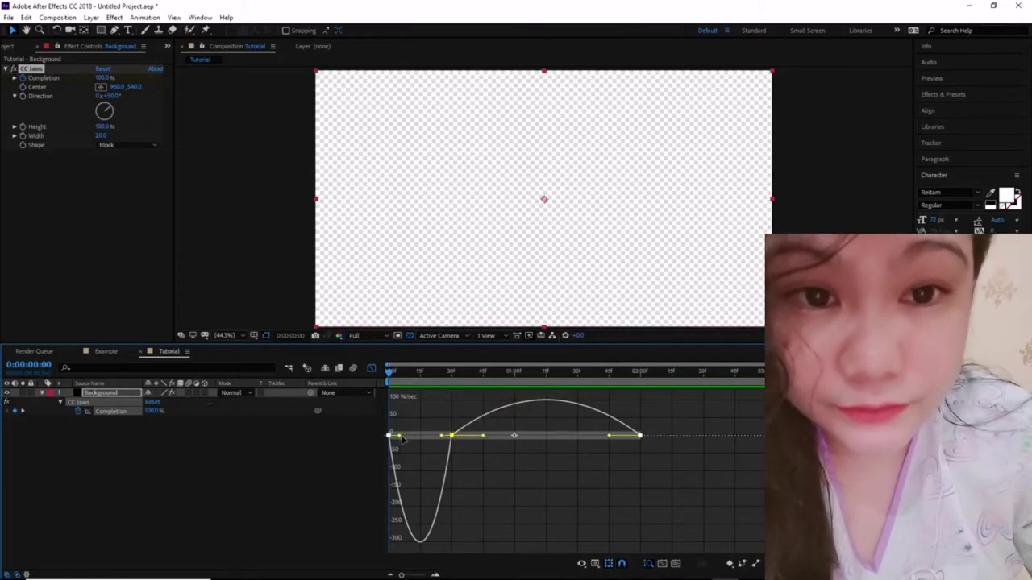
{"action": "left_click_drag", "start_coordinate": [401, 440], "coordinate": [420, 442]}
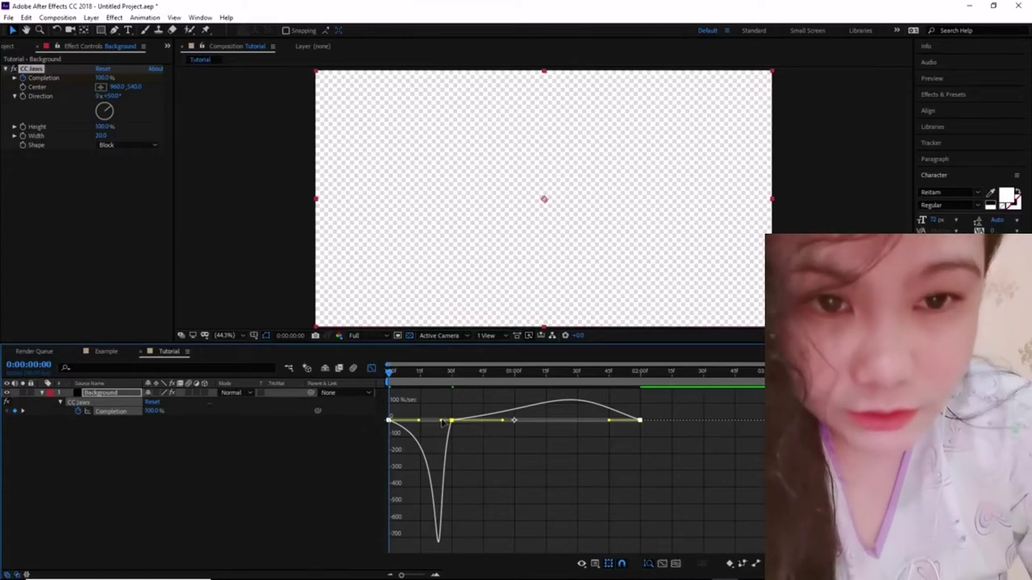
{"action": "left_click_drag", "start_coordinate": [441, 424], "coordinate": [441, 425]}
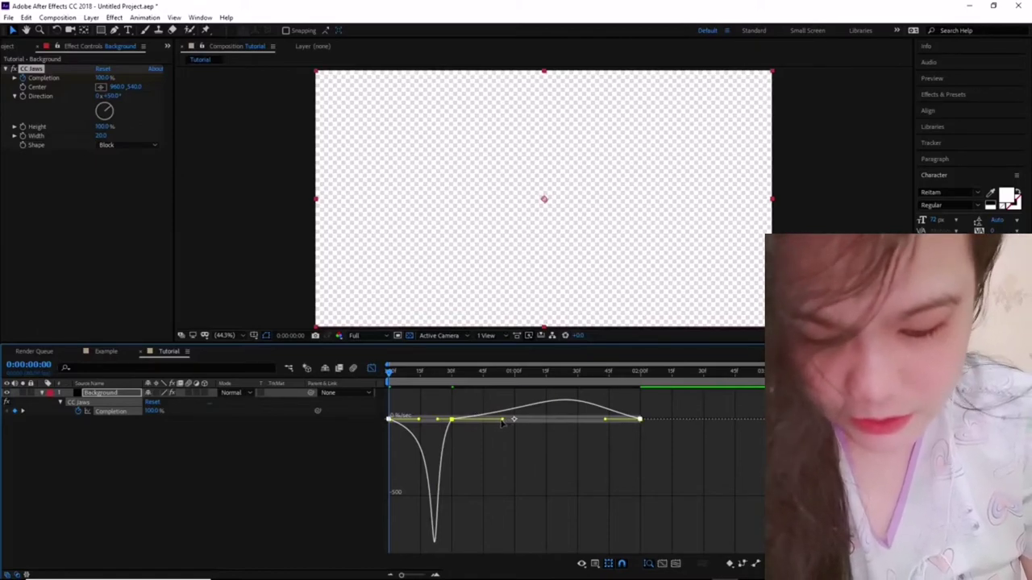
{"action": "left_click_drag", "start_coordinate": [513, 419], "coordinate": [596, 435]}
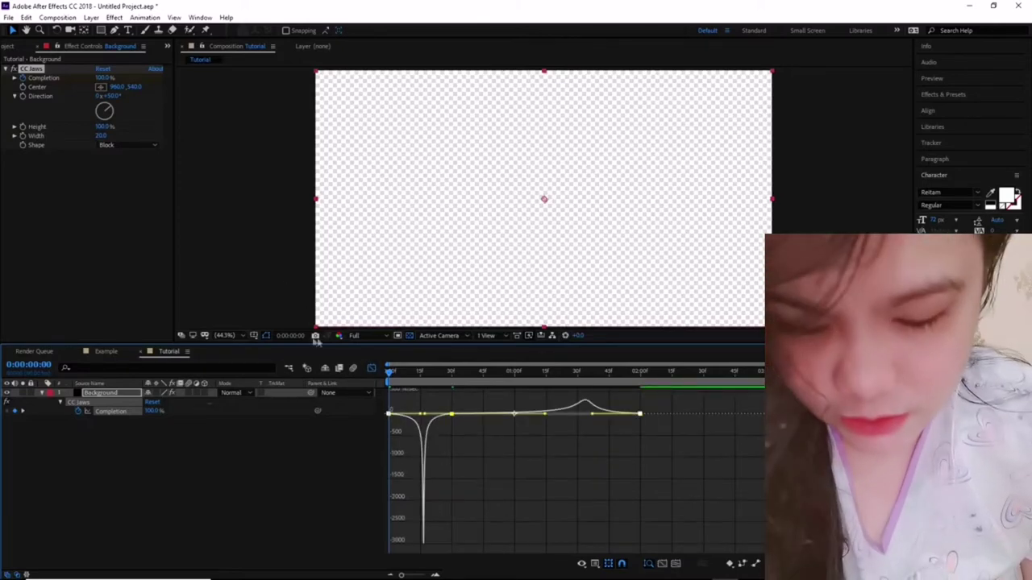
{"action": "left_click", "coordinate": [371, 368]}
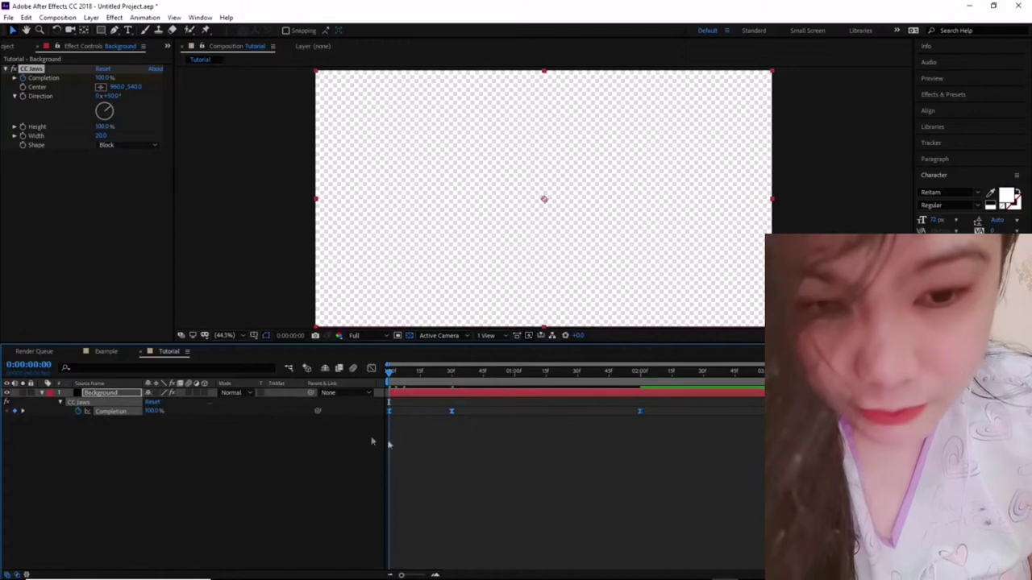
{"action": "key", "text": "space"}
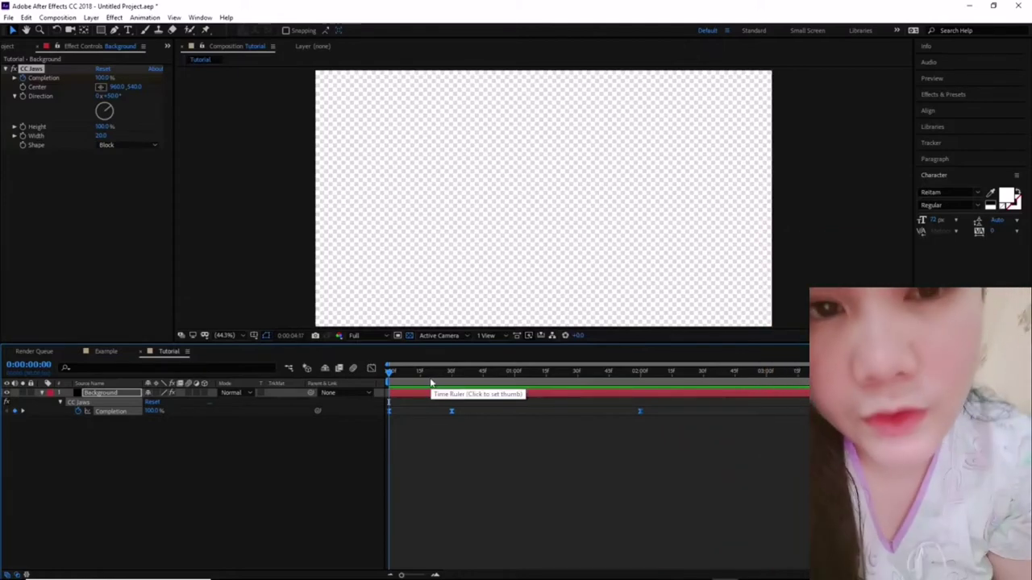
{"action": "key", "text": "space"}
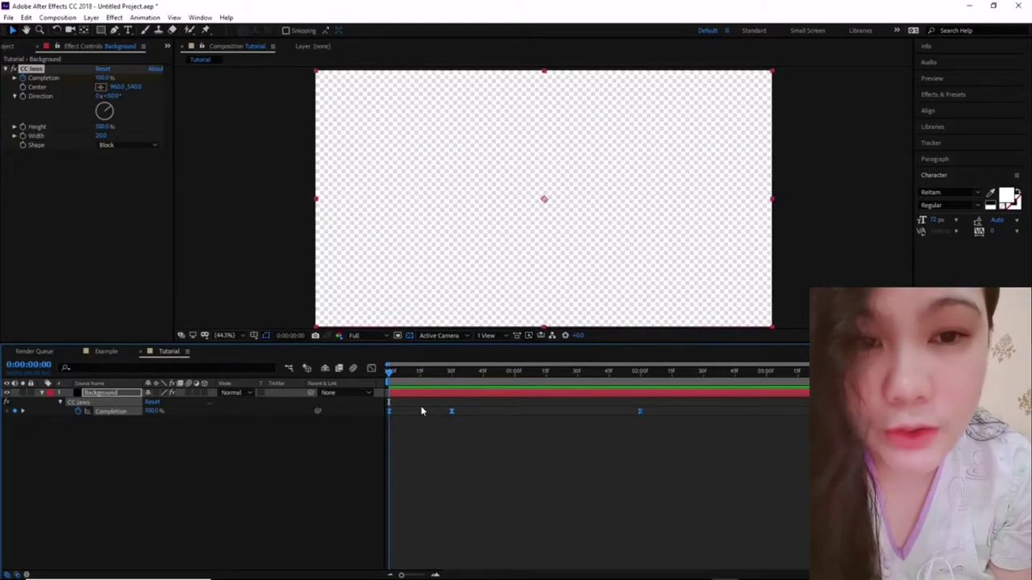
Compare the block pattern at several moments of the transition in the Tutorial and Example compositions.
{"action": "left_click", "coordinate": [425, 371]}
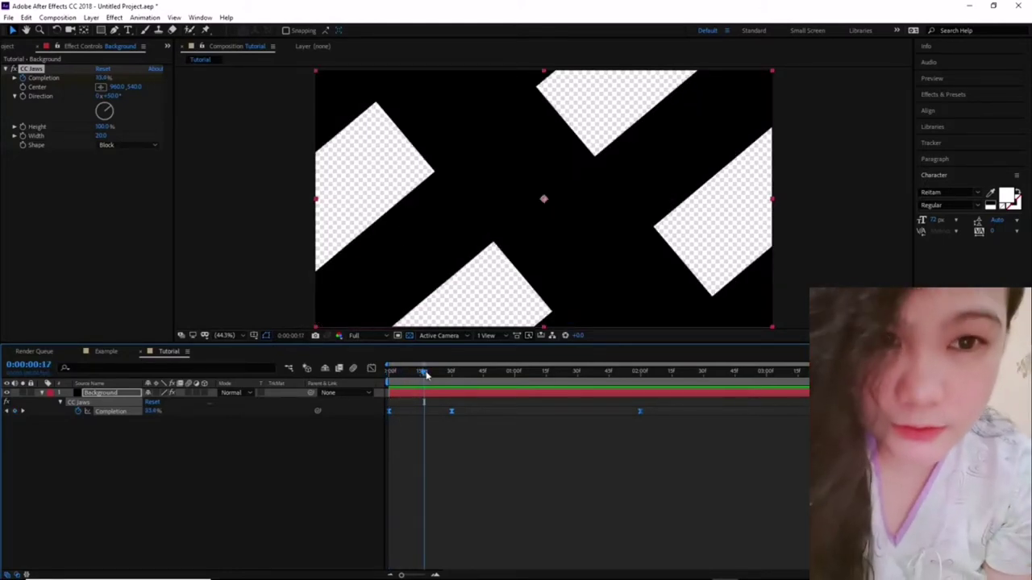
{"action": "left_click", "coordinate": [104, 351]}
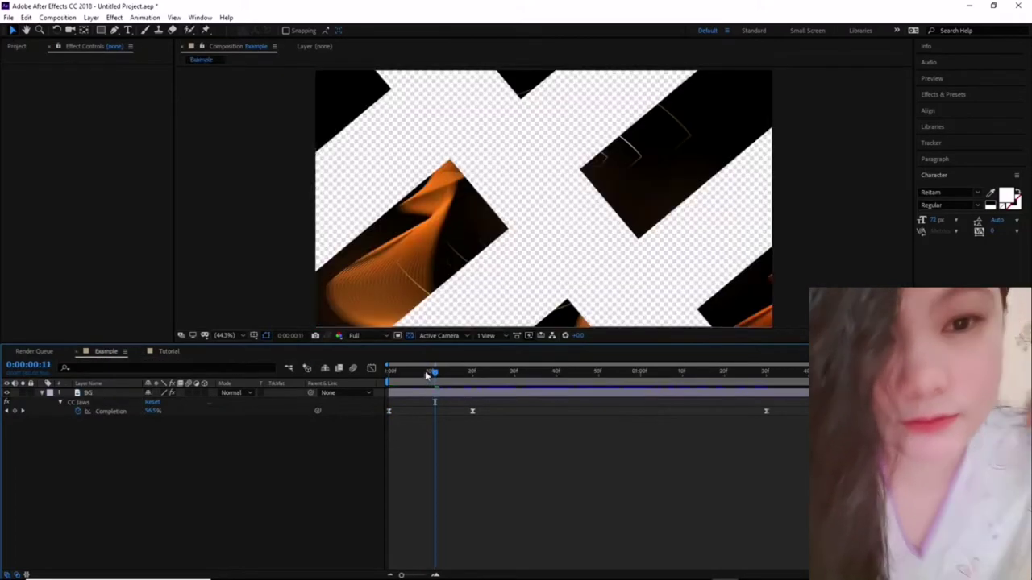
{"action": "left_click_drag", "start_coordinate": [432, 371], "coordinate": [488, 384]}
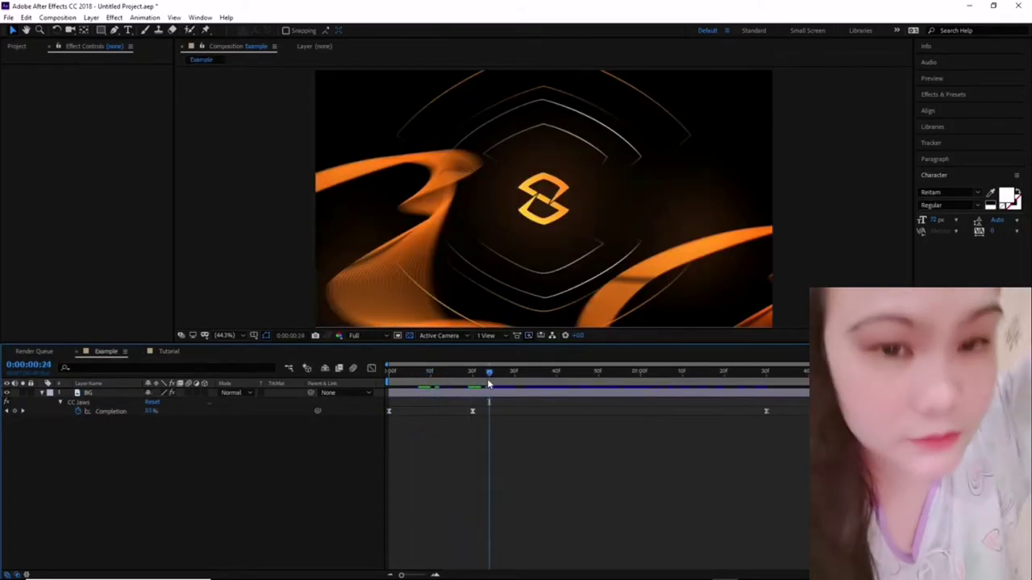
{"action": "left_click", "coordinate": [169, 352]}
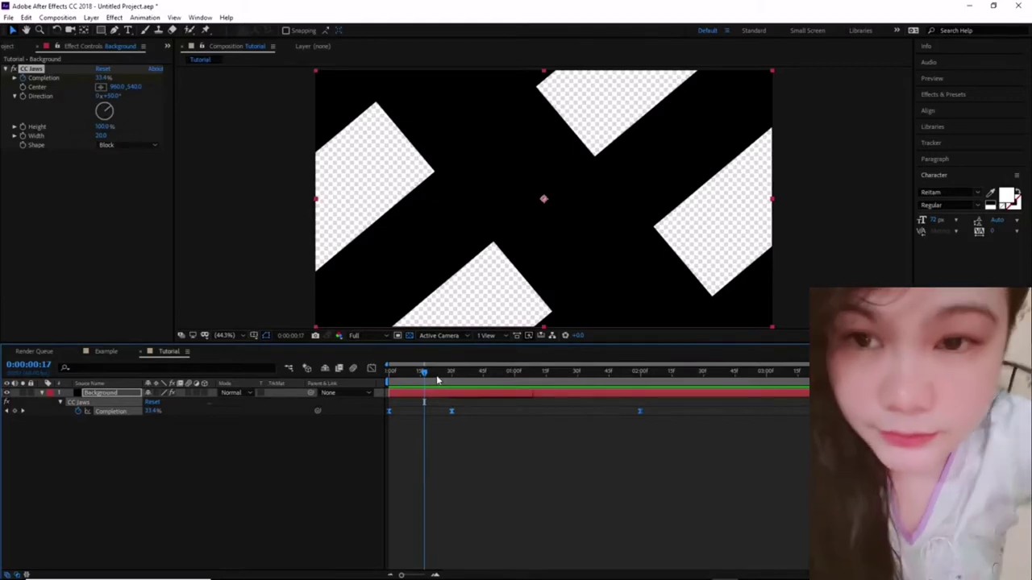
{"action": "left_click_drag", "start_coordinate": [438, 380], "coordinate": [519, 379]}
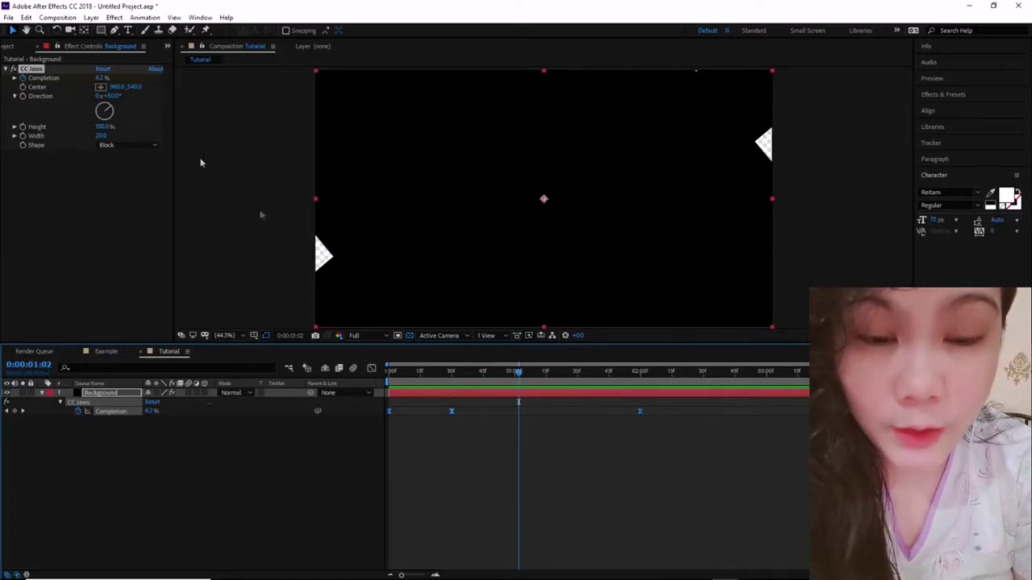
{"action": "left_click_drag", "start_coordinate": [520, 375], "coordinate": [626, 382]}
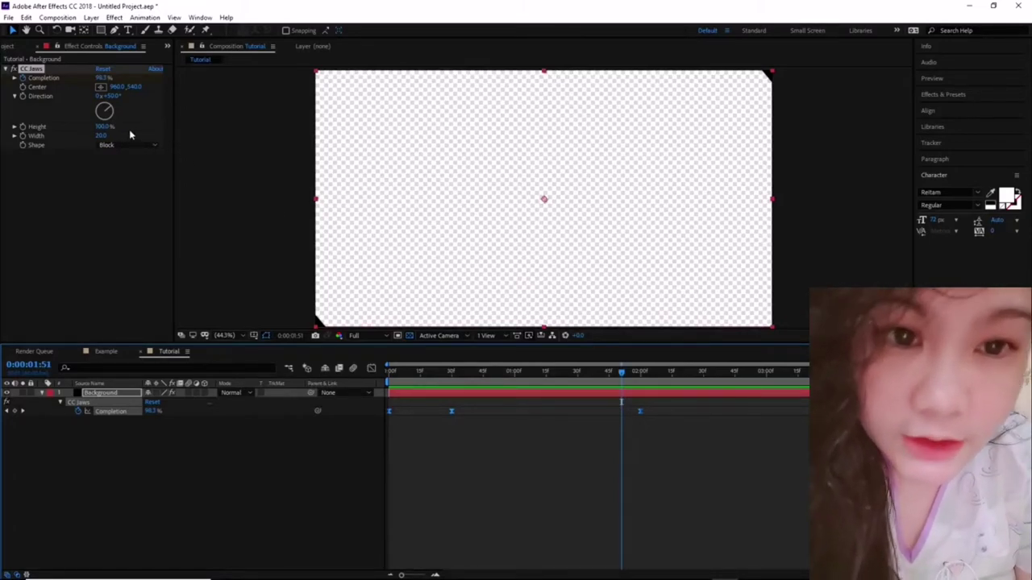
Preview the transition from the middle Completion keyframe, and return to the start of the composition.
{"action": "left_click", "coordinate": [454, 376]}
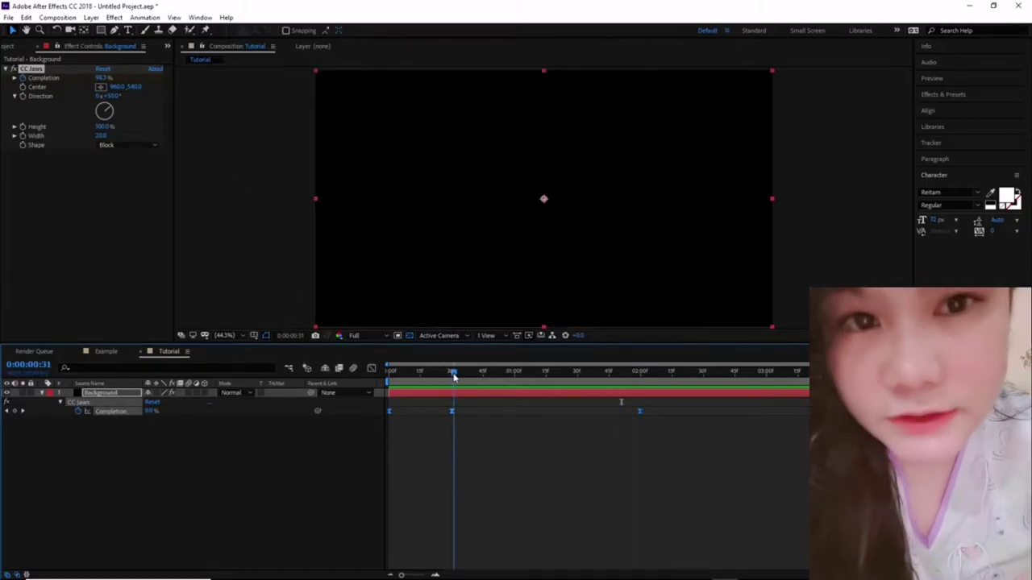
{"action": "key", "text": "space"}
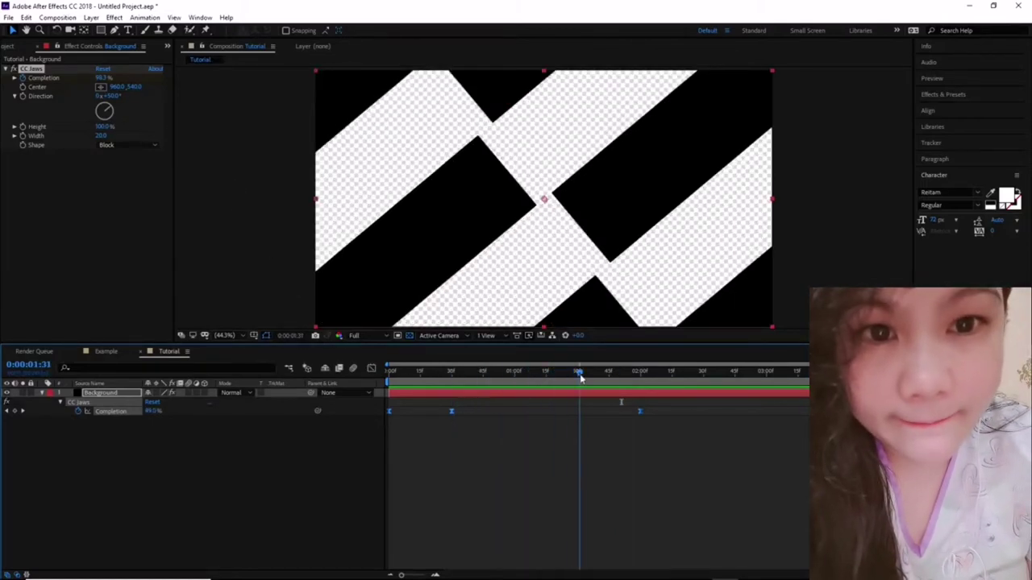
{"action": "key", "text": "Home"}
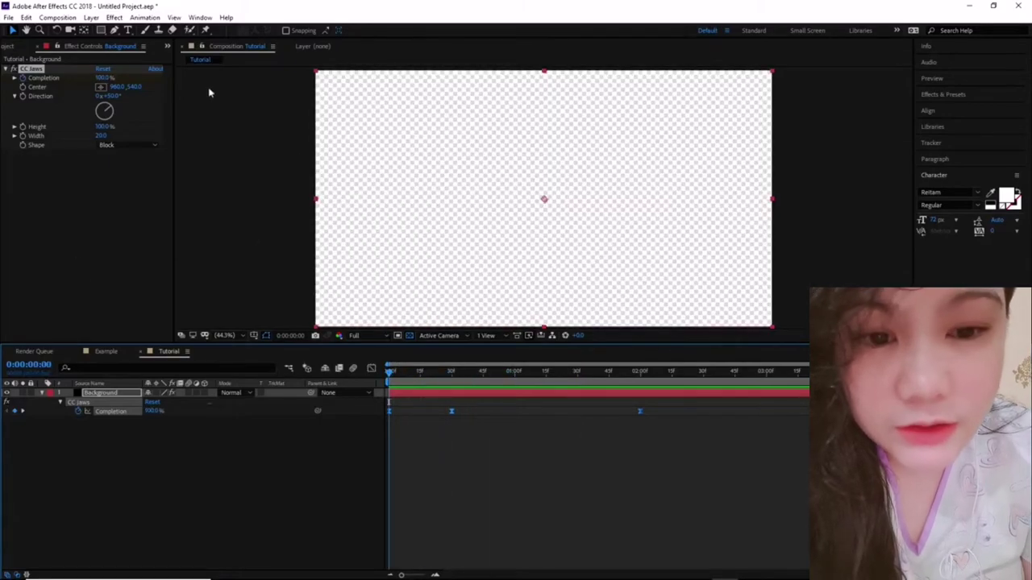
Shorten the Tutorial composition's duration to about two seconds and preview the trimmed transition.
{"action": "right_click", "coordinate": [569, 421]}
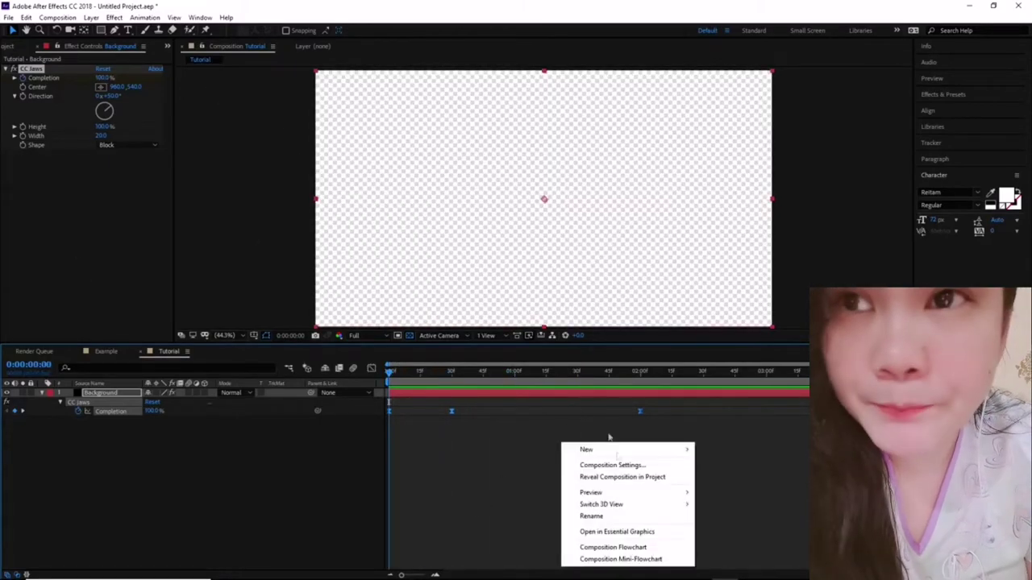
{"action": "left_click", "coordinate": [601, 465]}
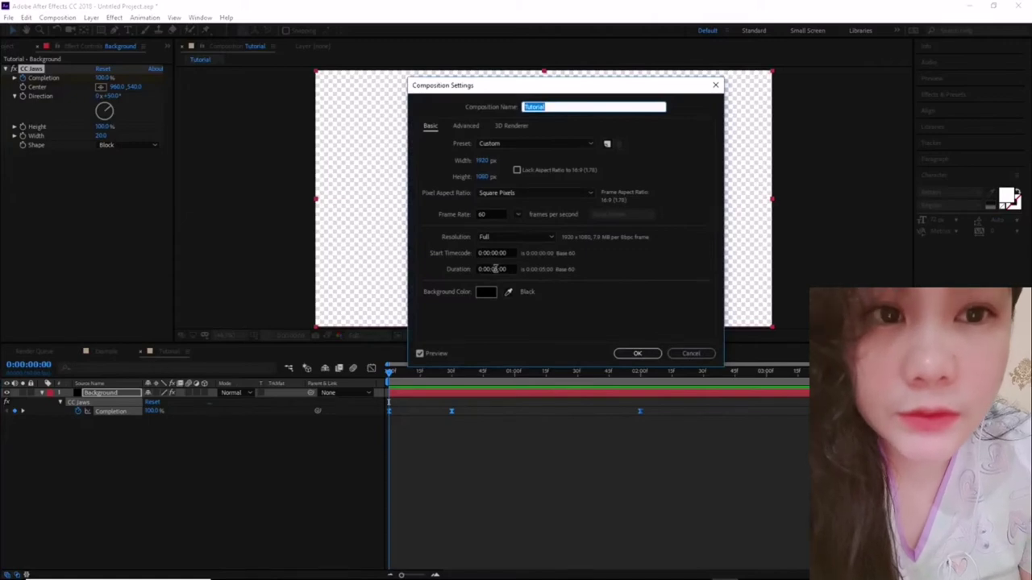
{"action": "left_click", "coordinate": [494, 269]}
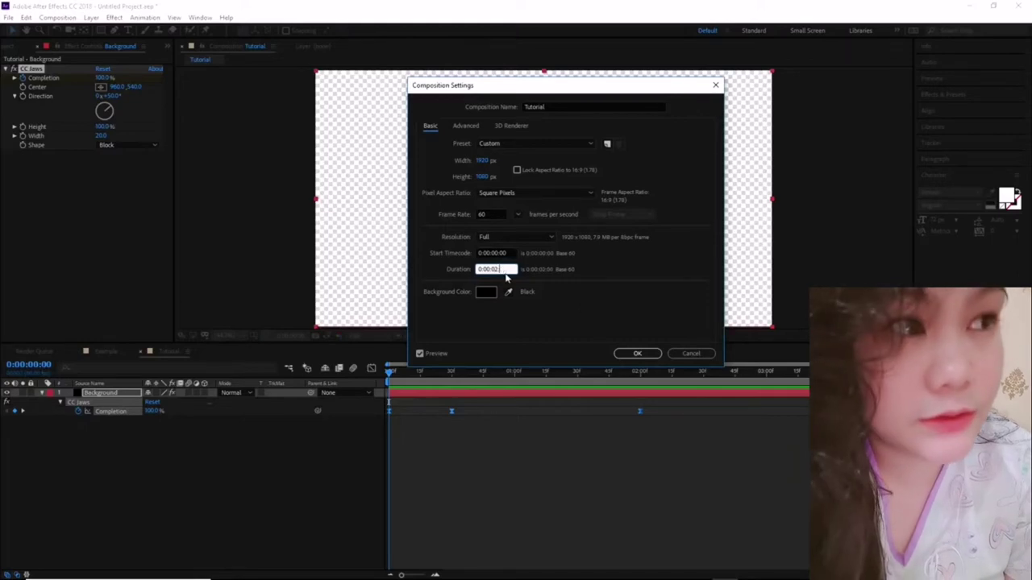
{"action": "key", "text": "Return"}
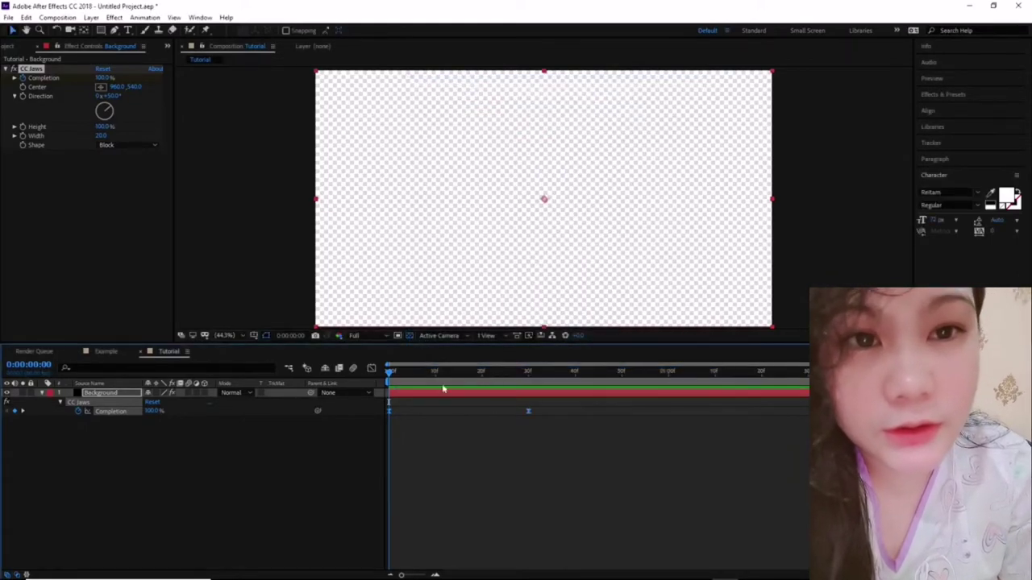
{"action": "key", "text": "space"}
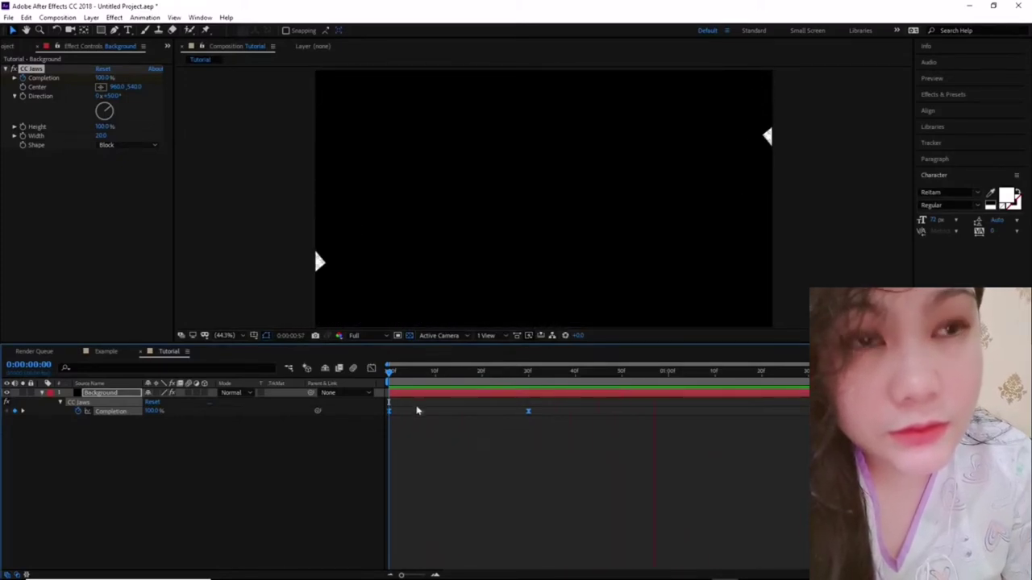
{"action": "key", "text": "space"}
Add the Tutorial composition to the render queue and set its output format to QuickTime.
{"action": "left_click", "coordinate": [58, 17]}
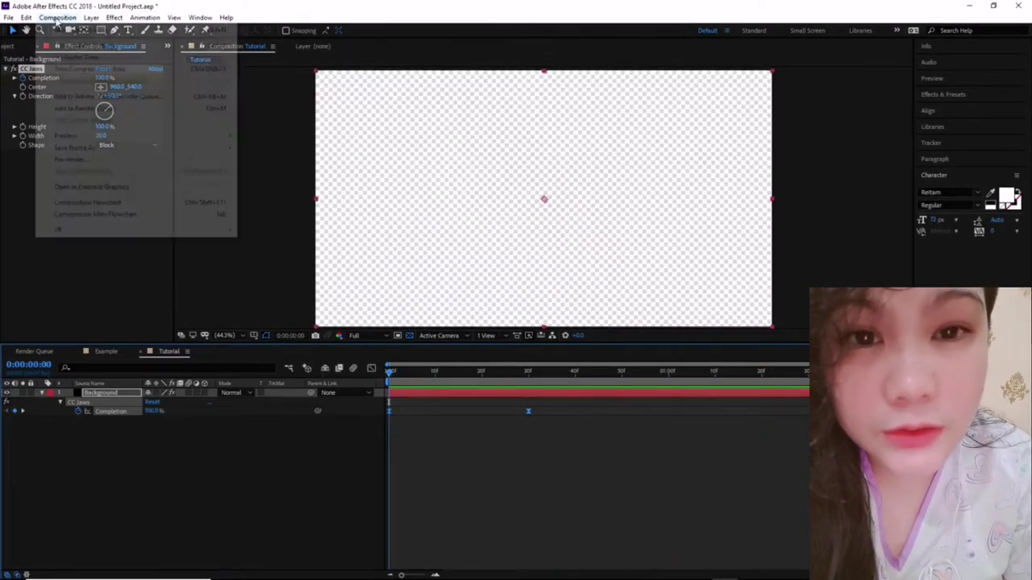
{"action": "left_click", "coordinate": [103, 108]}
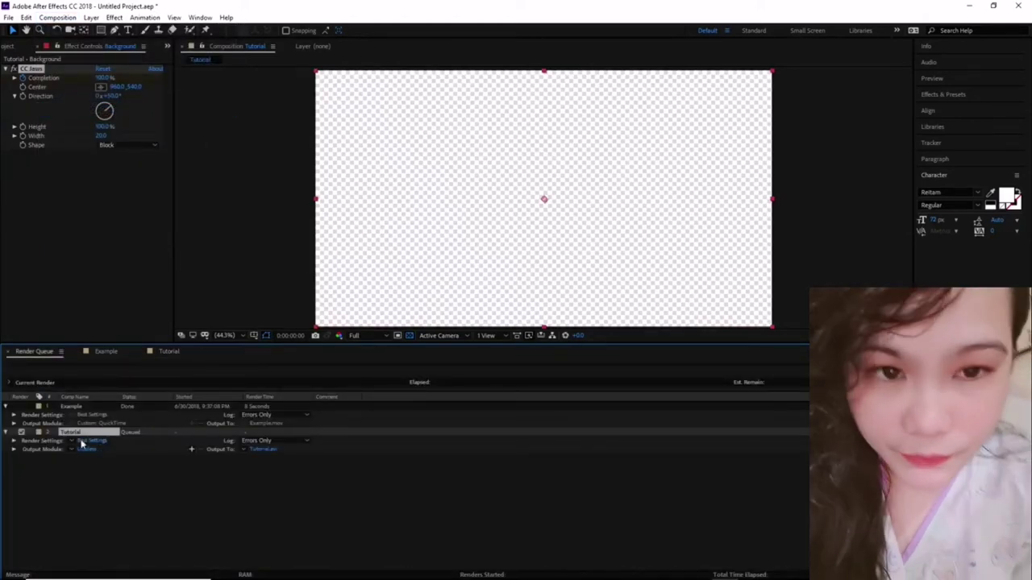
{"action": "left_click", "coordinate": [86, 450]}
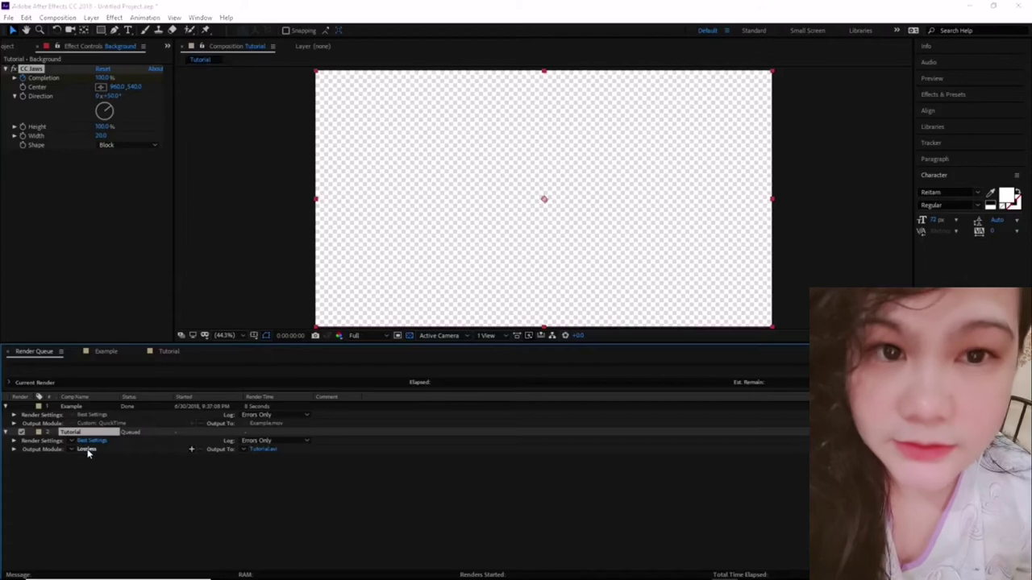
{"action": "left_click_drag", "start_coordinate": [627, 103], "coordinate": [434, 105]}
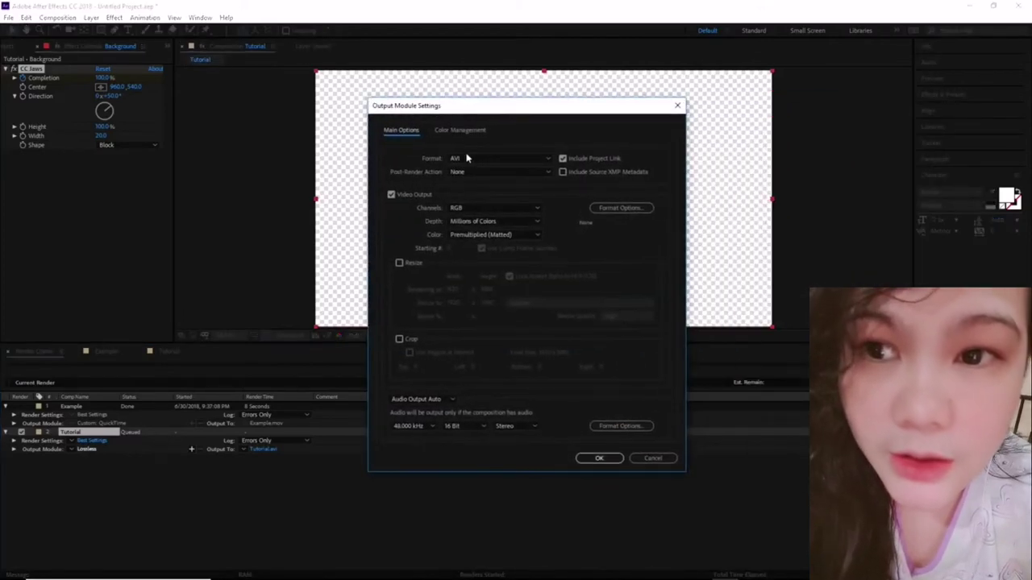
{"action": "left_click", "coordinate": [466, 159]}
{"action": "left_click", "coordinate": [485, 277]}
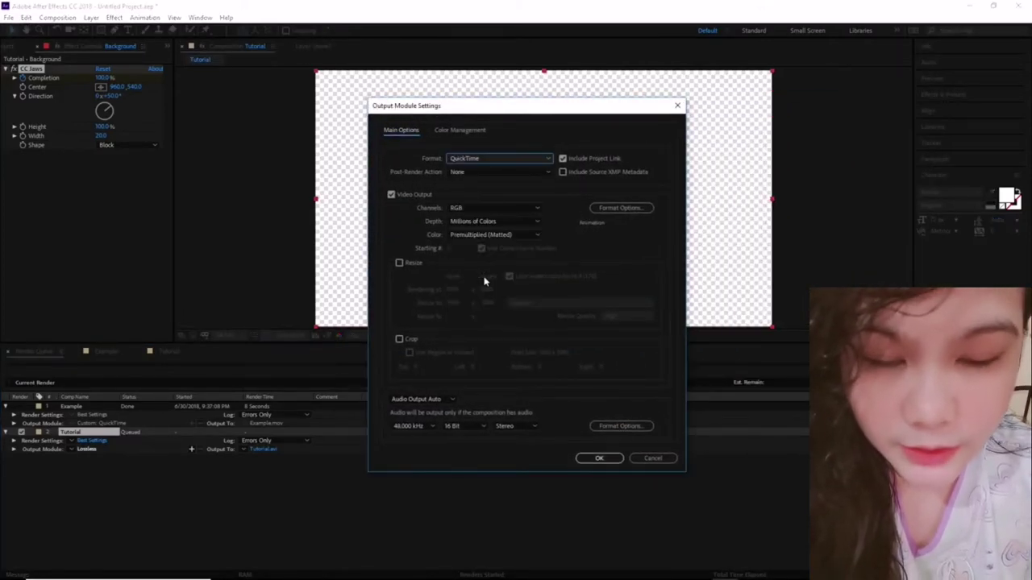
Set the output channels to RGB + Alpha and the color to Straight (Unmatted), and accept the output module settings.
{"action": "left_click", "coordinate": [470, 209]}
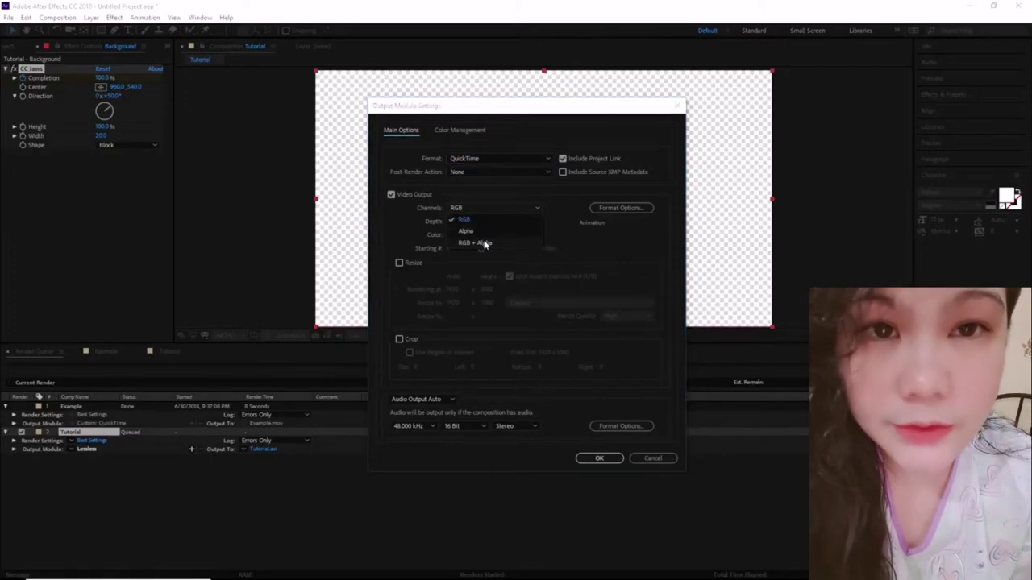
{"action": "left_click", "coordinate": [484, 243]}
{"action": "left_click_drag", "start_coordinate": [485, 113], "coordinate": [307, 165]}
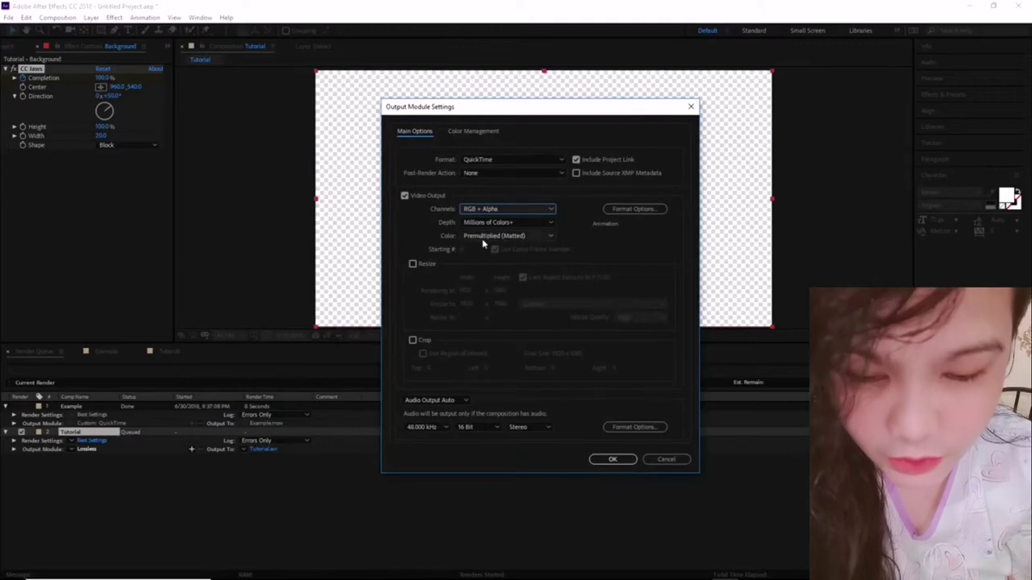
{"action": "left_click", "coordinate": [483, 238]}
{"action": "left_click", "coordinate": [493, 247]}
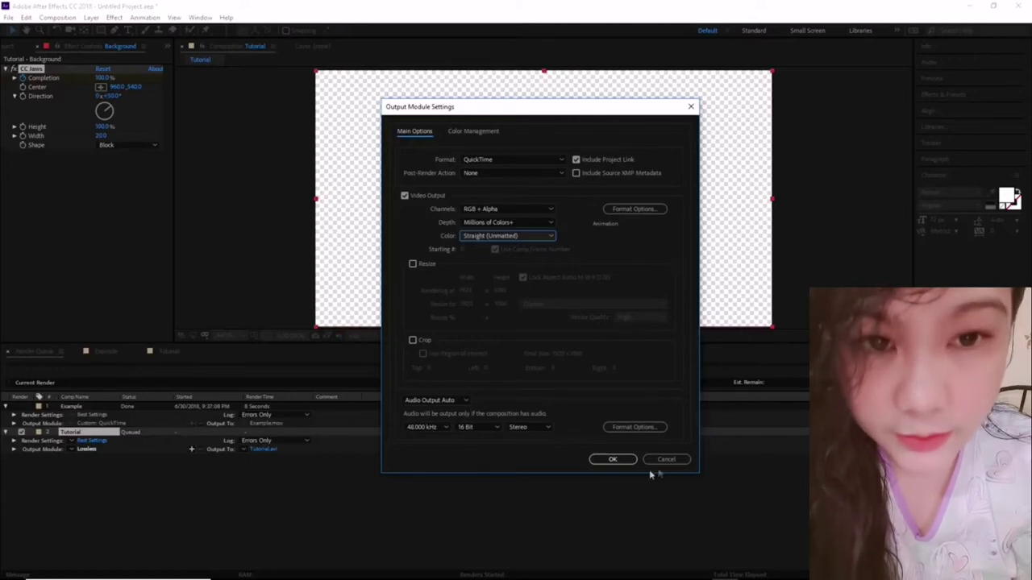
{"action": "left_click", "coordinate": [612, 459]}
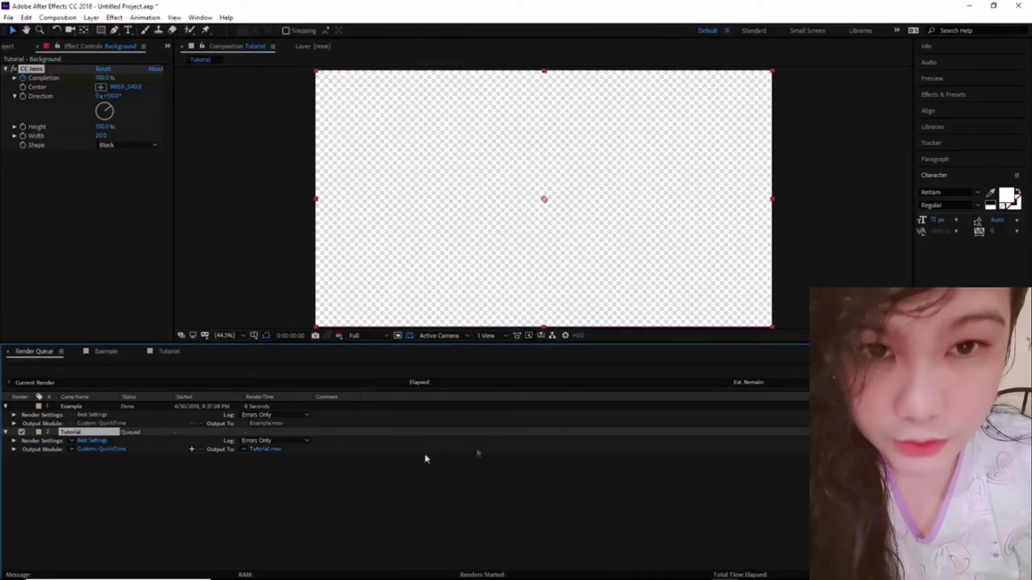
Set the output file to the QuickTime movie Tutorial on the Desktop and render the queued composition.
{"action": "left_click", "coordinate": [265, 449]}
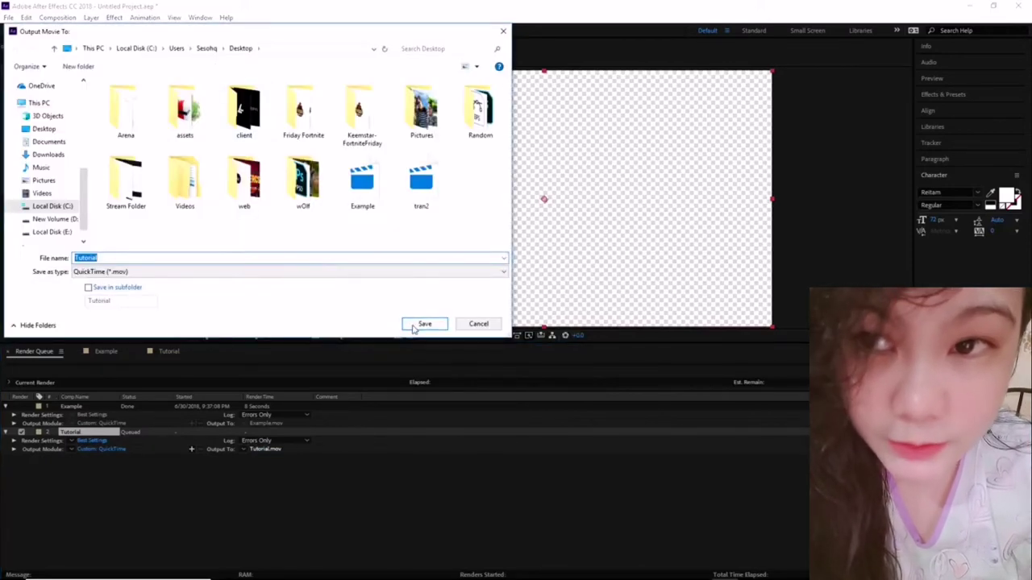
{"action": "left_click", "coordinate": [422, 324]}
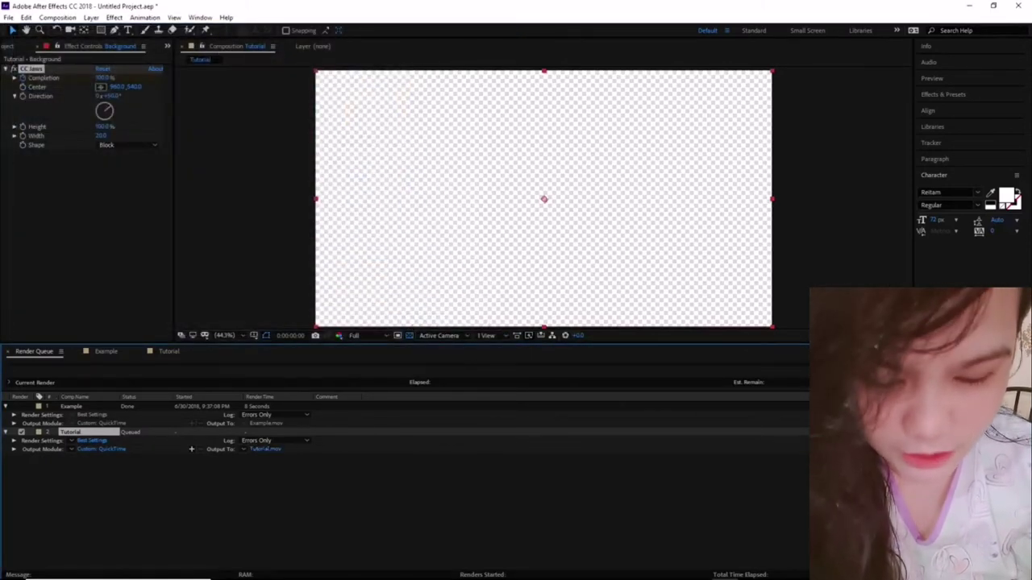
{"action": "key", "text": "Return"}
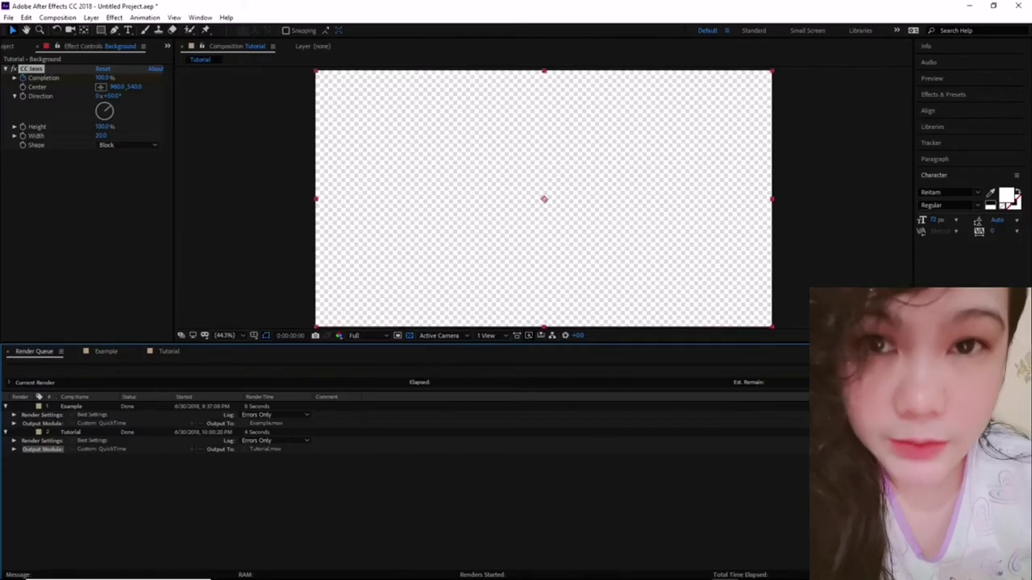
Switch to Streamlabs OBS and set the scene transition type to Stinger.
{"action": "mouse_move", "coordinate": [613, 554]}
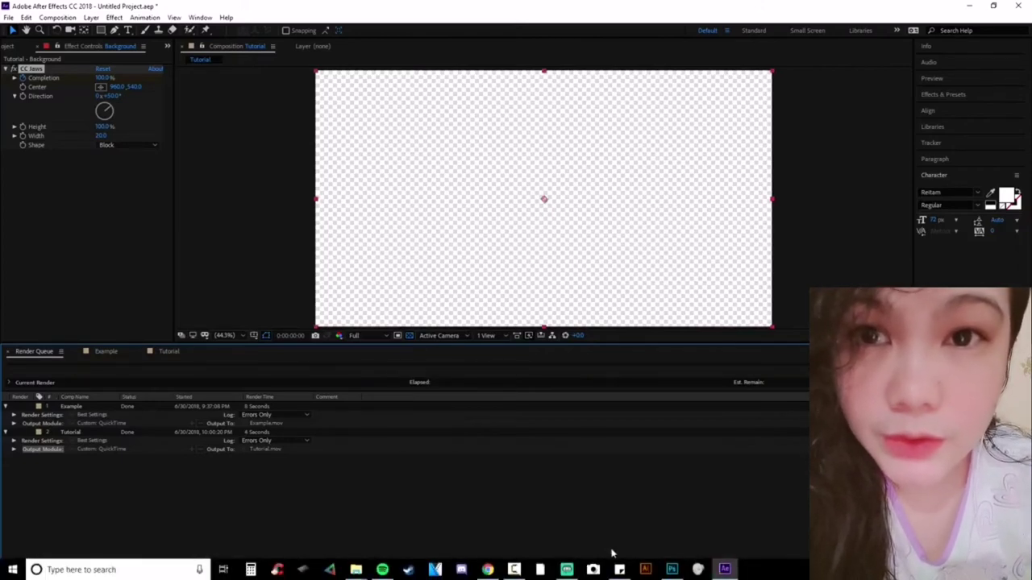
{"action": "left_click", "coordinate": [568, 570]}
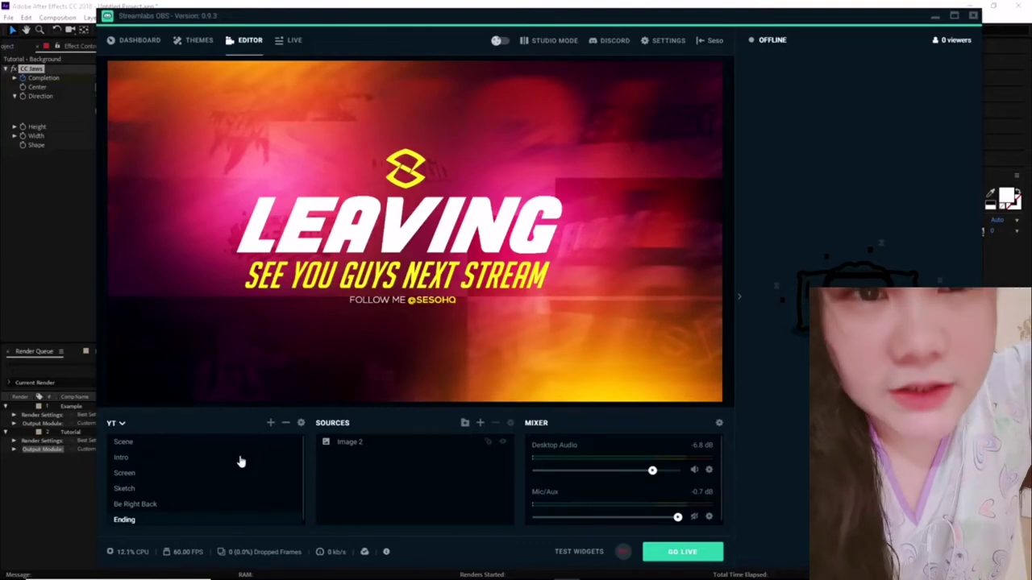
{"action": "left_click", "coordinate": [300, 425]}
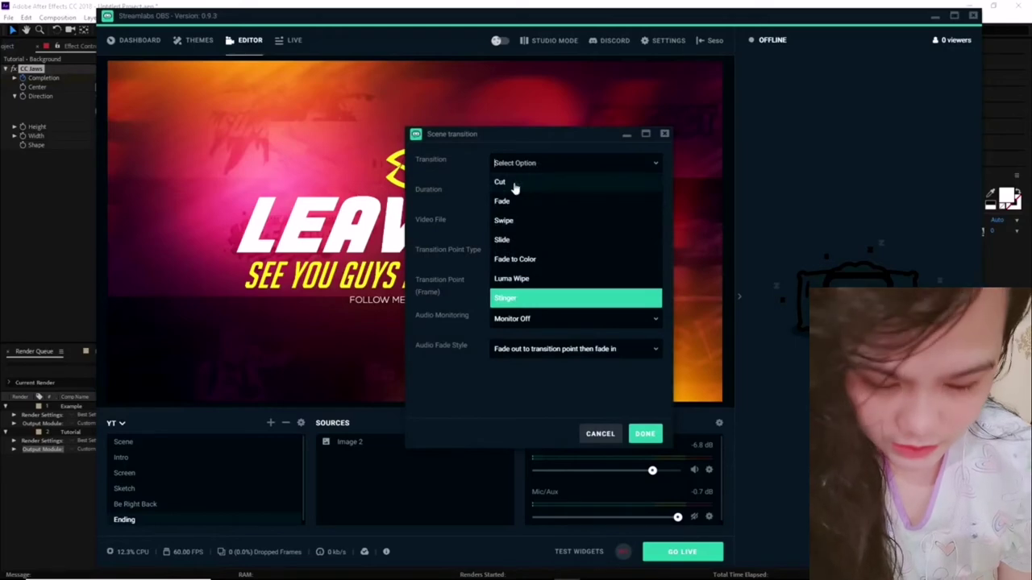
{"action": "left_click", "coordinate": [501, 182]}
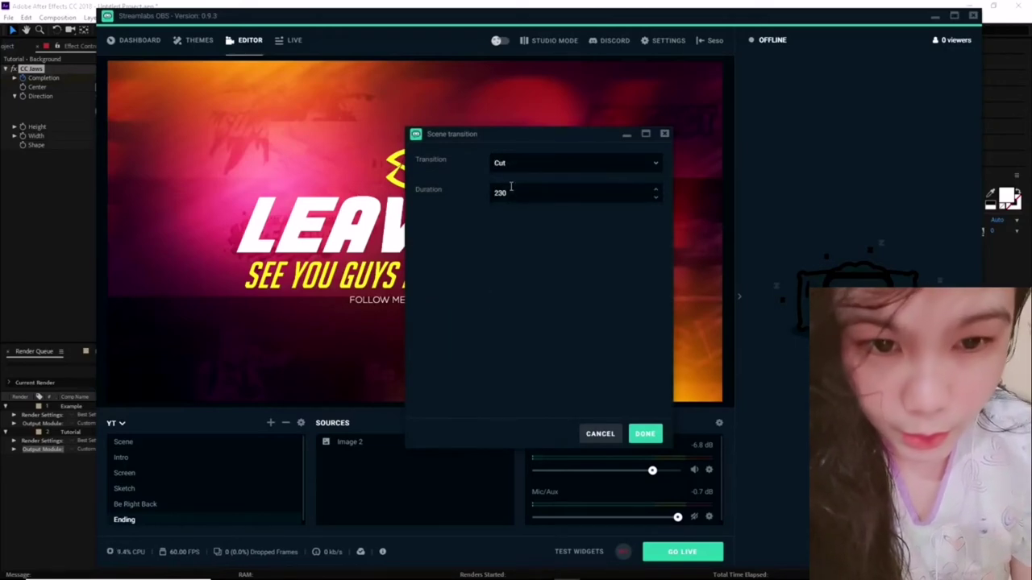
{"action": "left_click", "coordinate": [530, 167]}
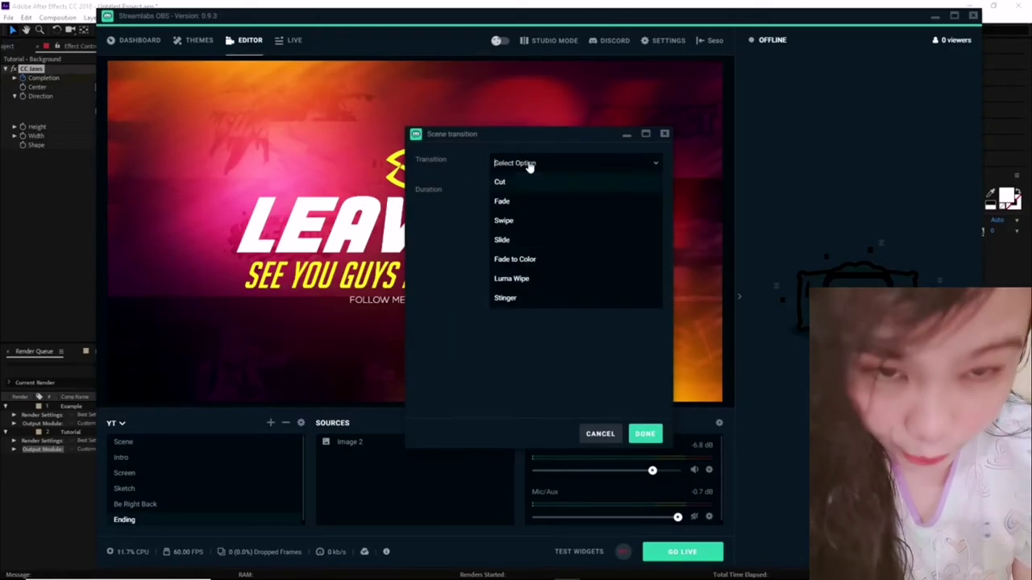
{"action": "left_click", "coordinate": [533, 297]}
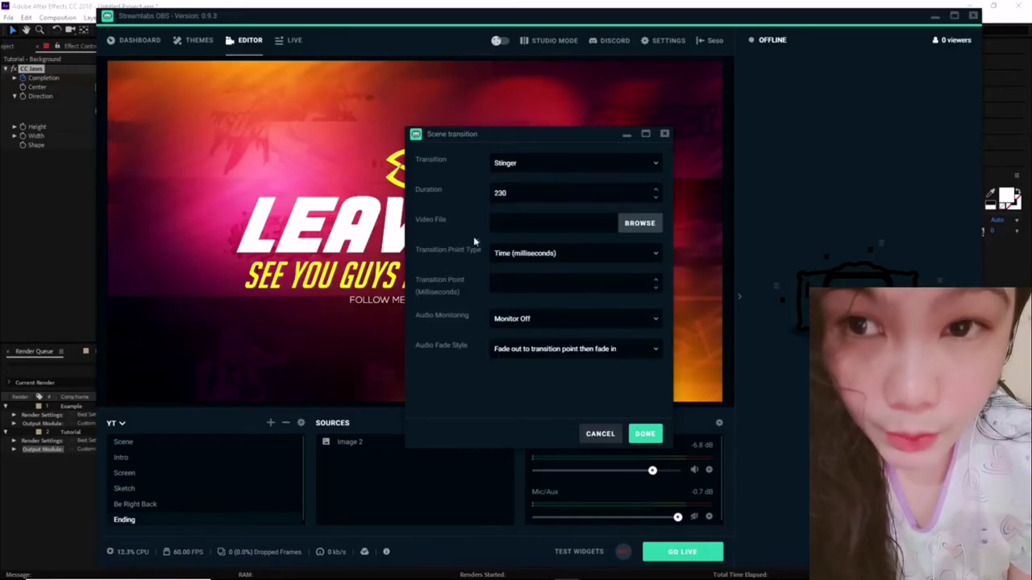
Load the Tutorial video from the Desktop as the stinger file, with Time (milliseconds) as the transition point type.
{"action": "left_click", "coordinate": [638, 224]}
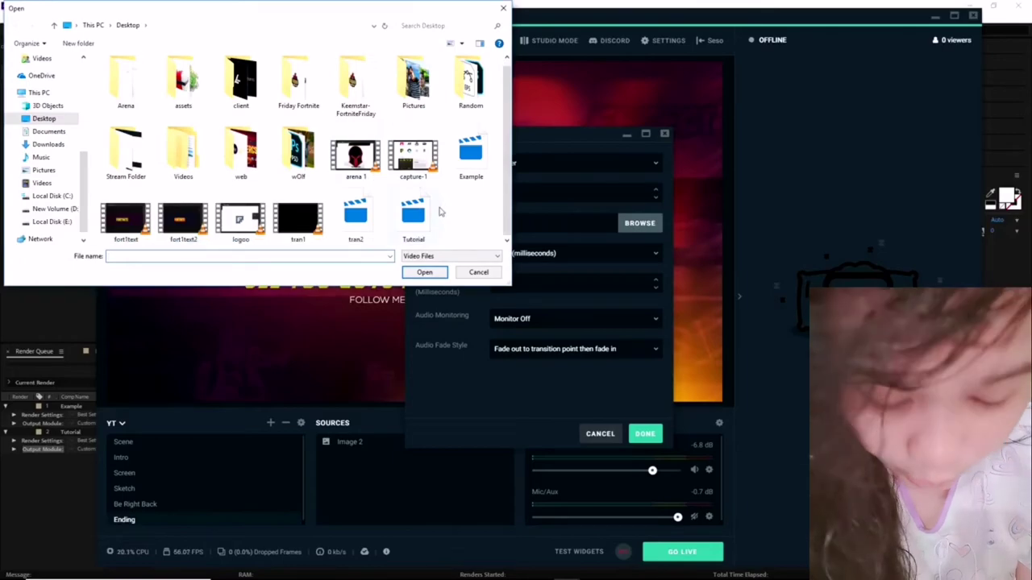
{"action": "left_click", "coordinate": [413, 230]}
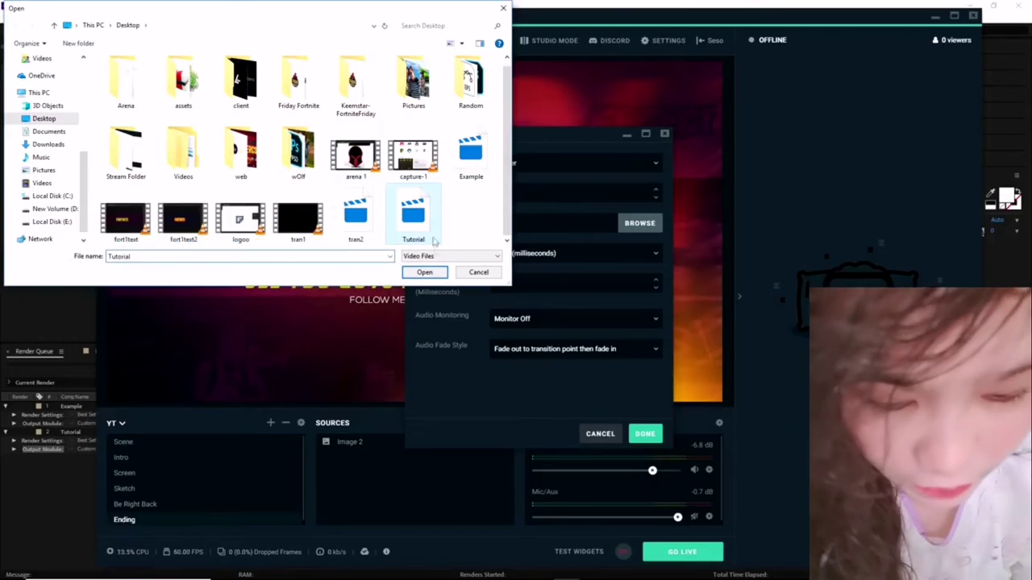
{"action": "left_click", "coordinate": [425, 272]}
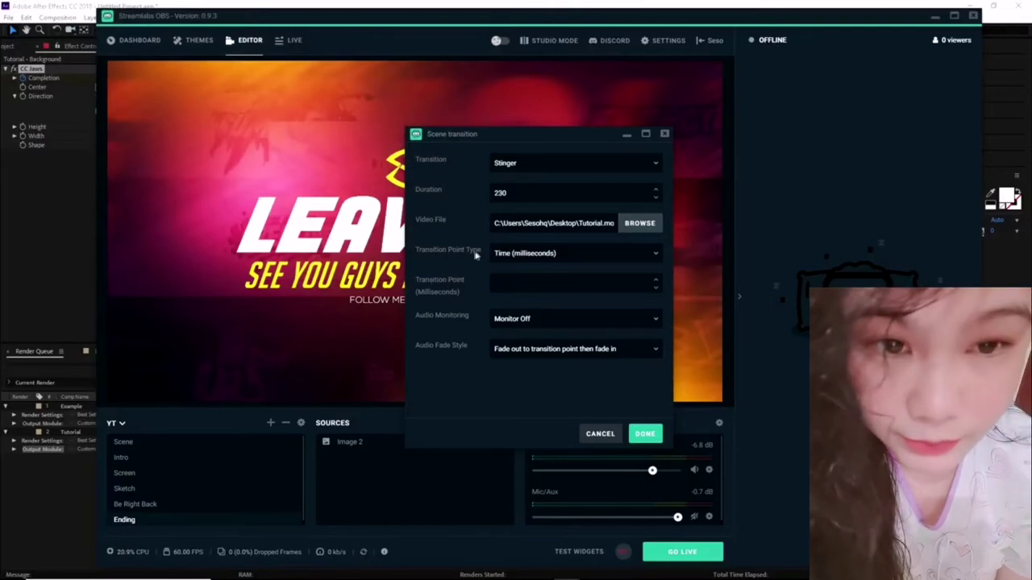
{"action": "left_click", "coordinate": [541, 255]}
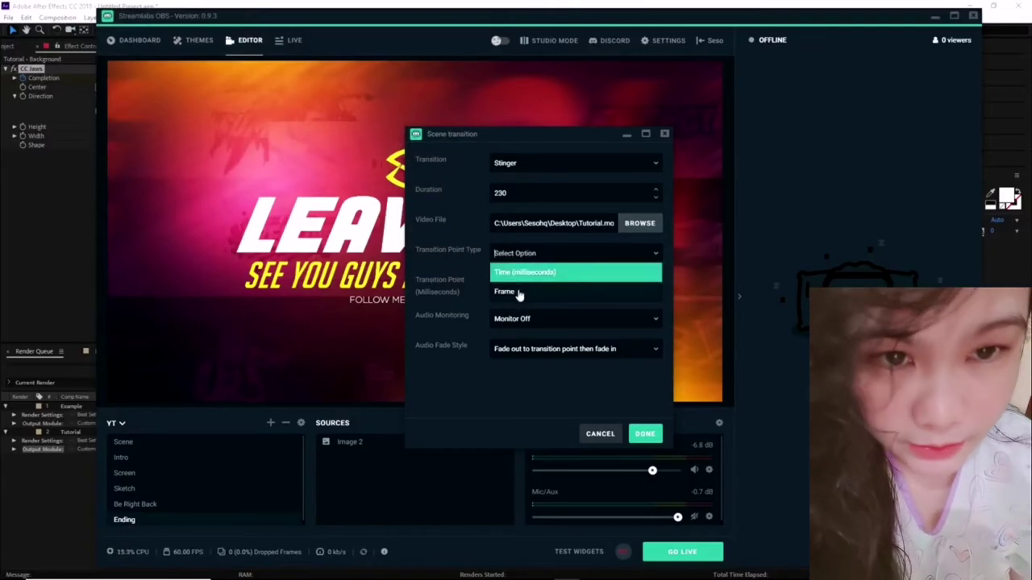
{"action": "left_click", "coordinate": [529, 275]}
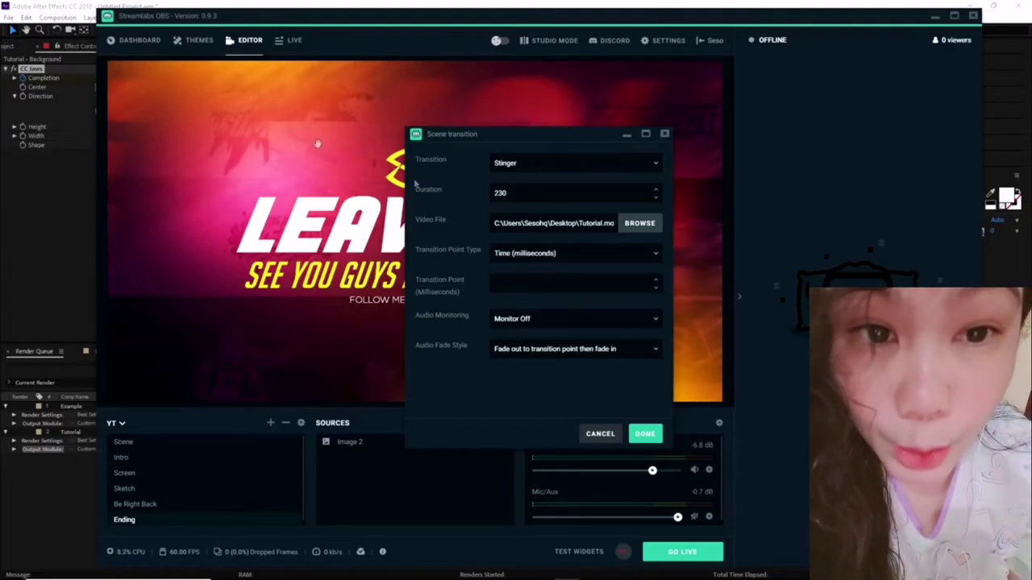
Switch back to After Effects and check the full-cover moment in the Tutorial composition at the second Completion keyframe, 0:00:00:30.
{"action": "key", "text": "alt+Tab"}
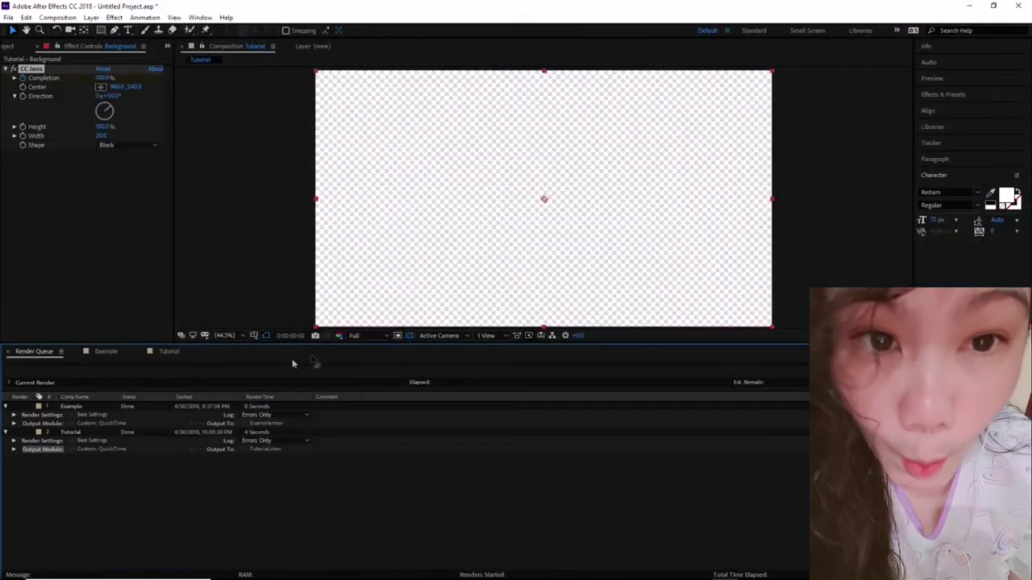
{"action": "left_click", "coordinate": [160, 352]}
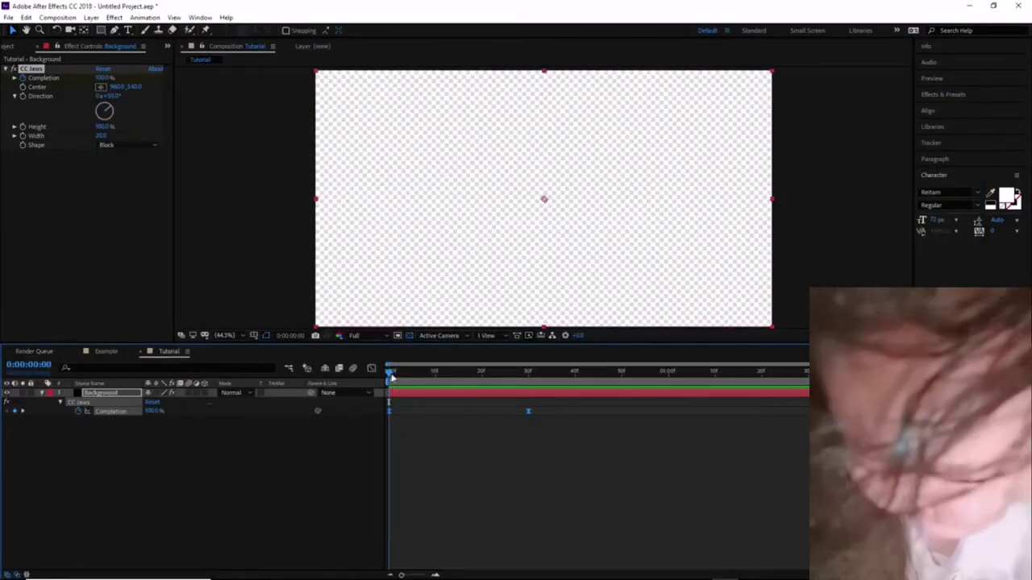
{"action": "left_click_drag", "start_coordinate": [391, 376], "coordinate": [529, 376]}
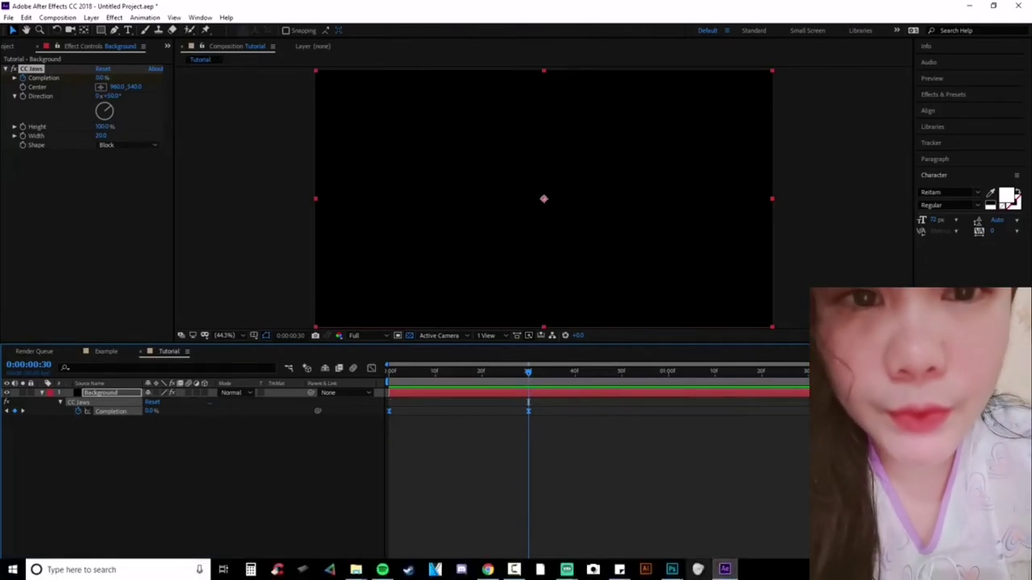
{"action": "mouse_move", "coordinate": [523, 570]}
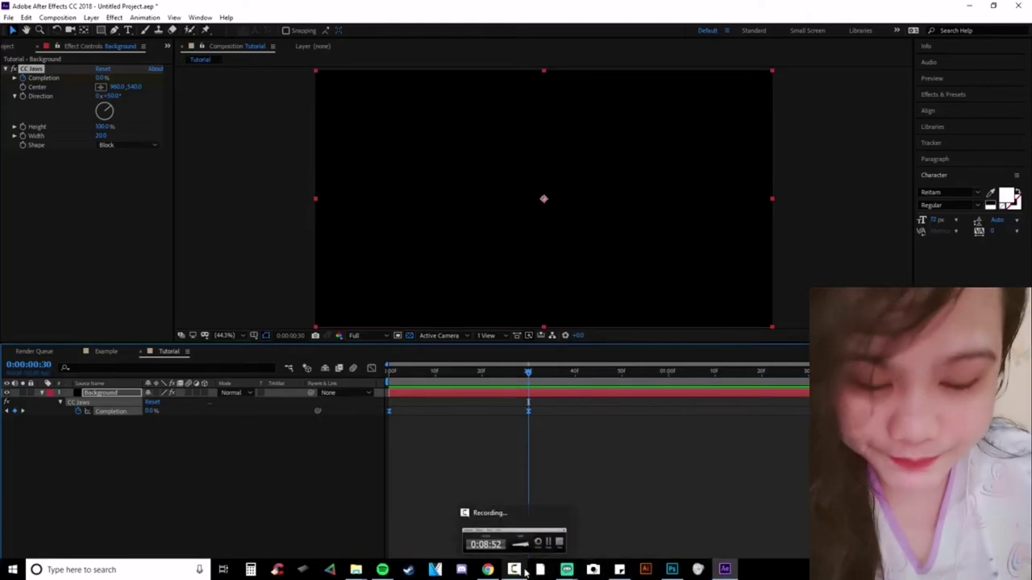
Switch to Streamlabs OBS, set the stinger duration to 215 and transition point to 30 milliseconds, and test it between the Screen and Ending scenes.
{"action": "mouse_move", "coordinate": [567, 569]}
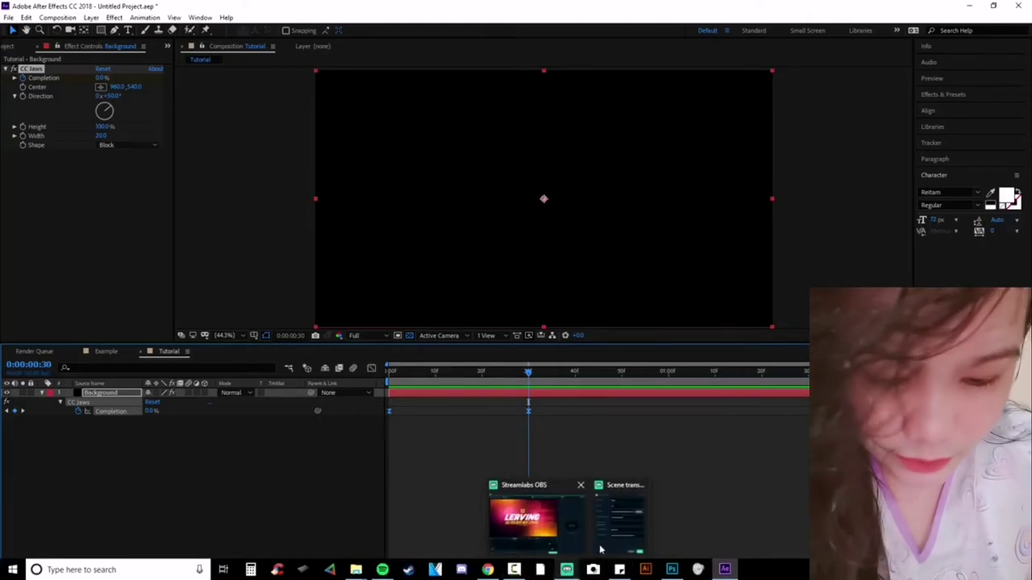
{"action": "left_click", "coordinate": [619, 516]}
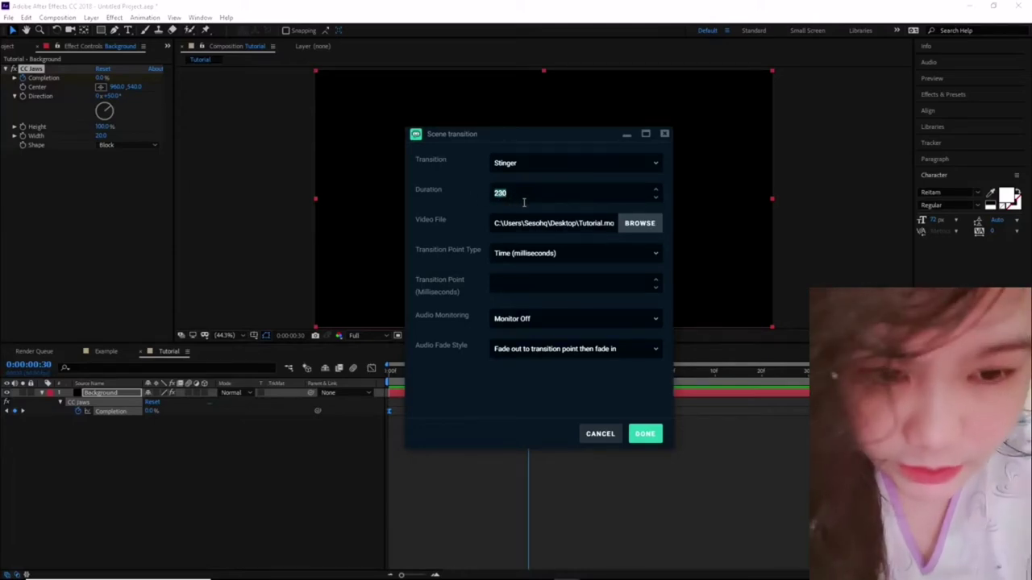
{"action": "type", "text": "215"}
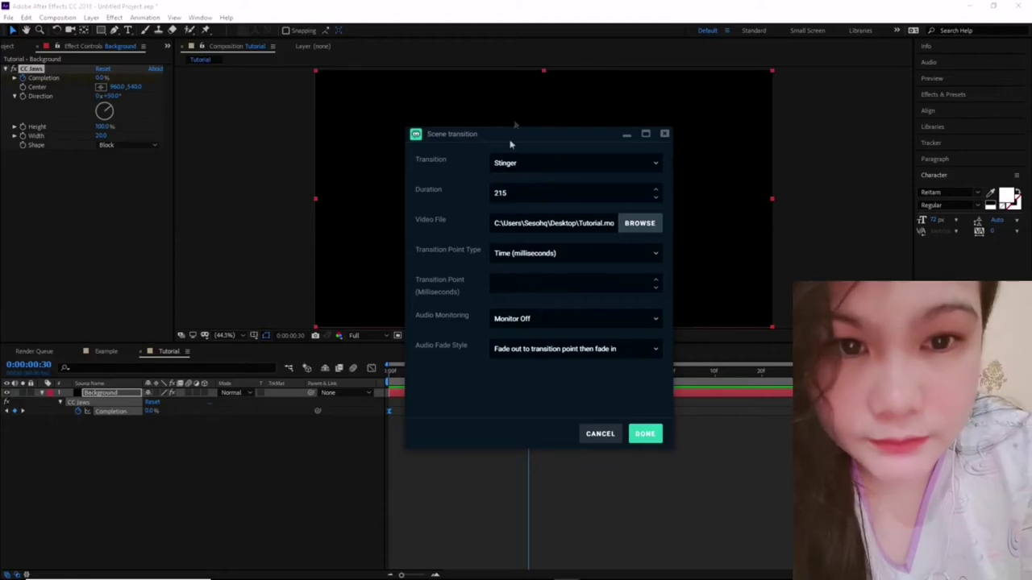
{"action": "left_click_drag", "start_coordinate": [517, 135], "coordinate": [768, 171]}
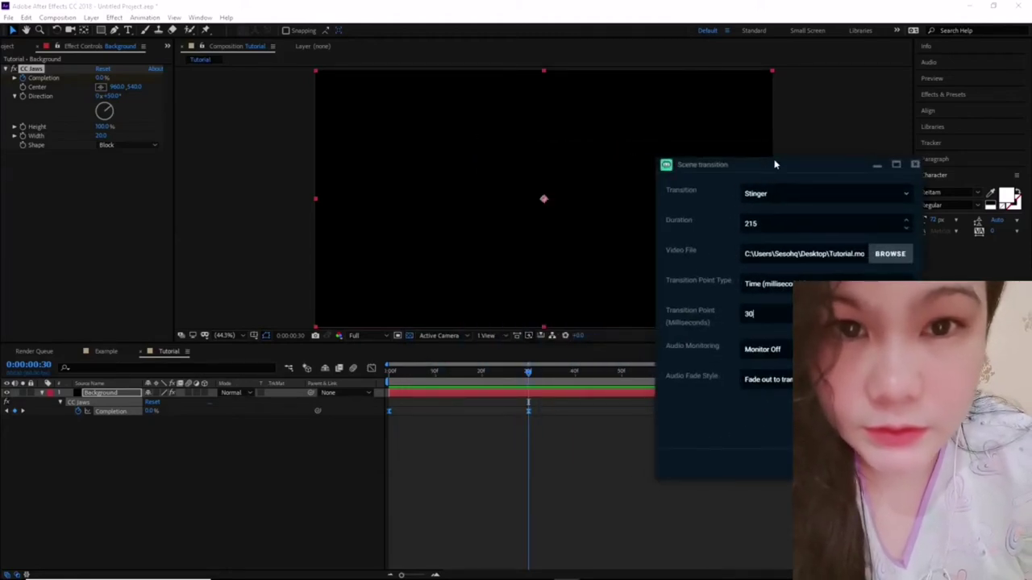
{"action": "left_click", "coordinate": [770, 314]}
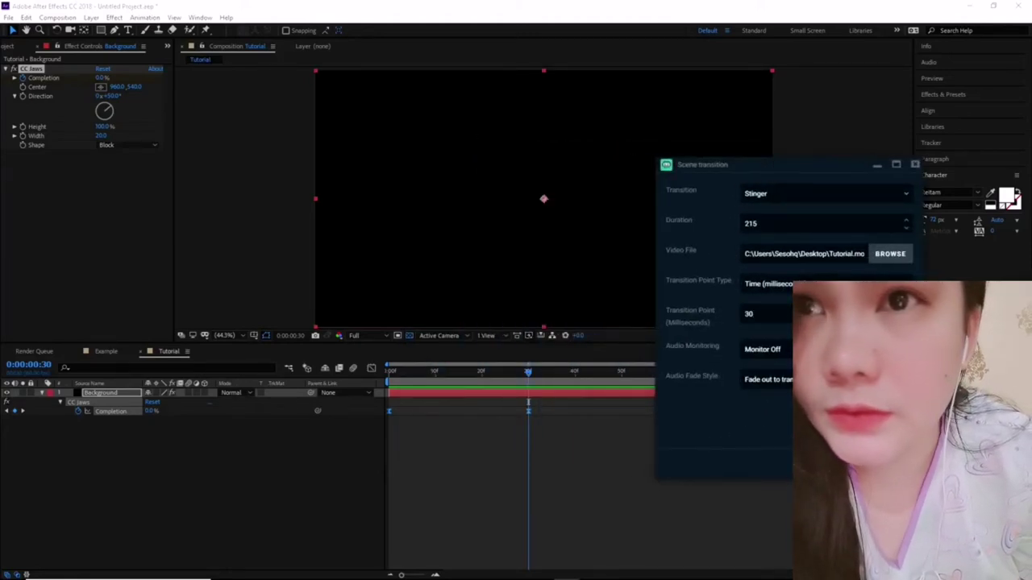
{"action": "left_click", "coordinate": [883, 462]}
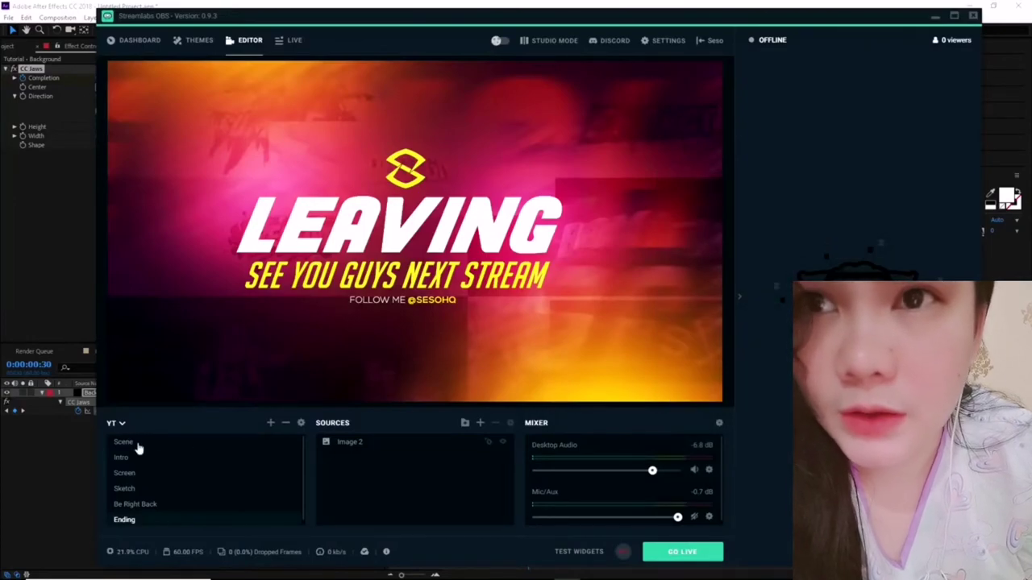
{"action": "left_click", "coordinate": [131, 474]}
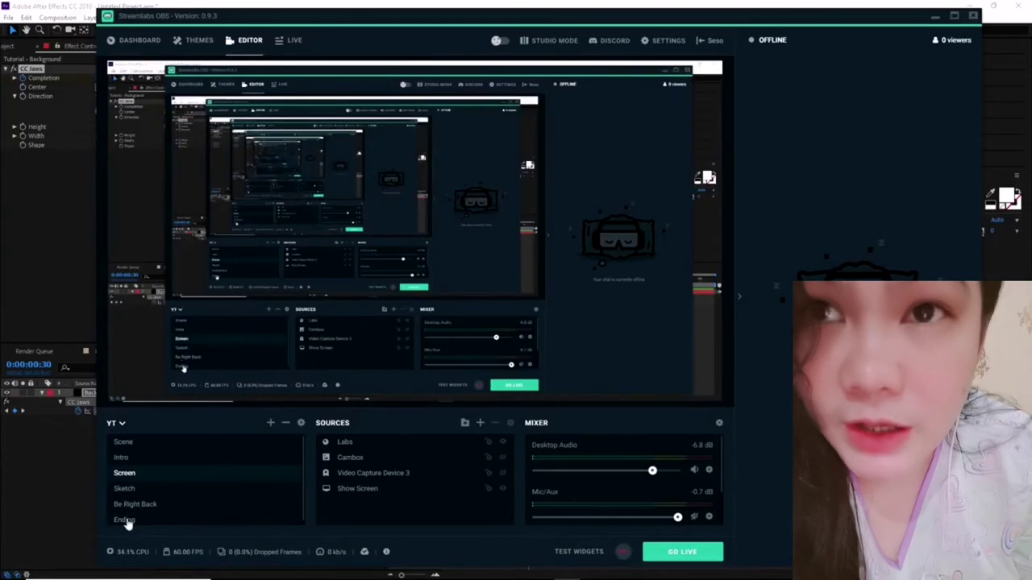
{"action": "left_click", "coordinate": [125, 520]}
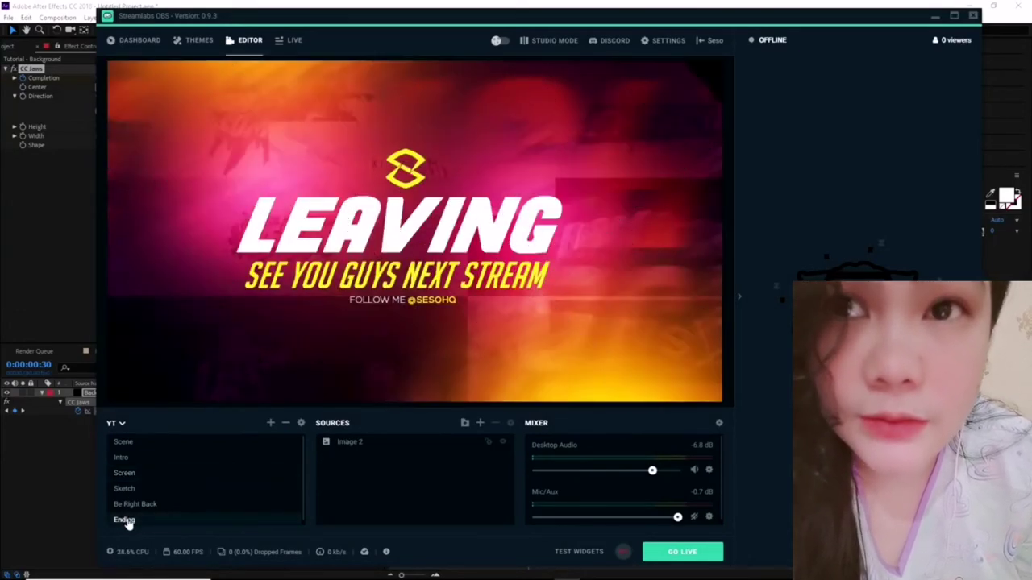
Change the stinger's transition point type to Frame and test the transition by switching to the Intro and Screen scenes.
{"action": "left_click", "coordinate": [301, 422]}
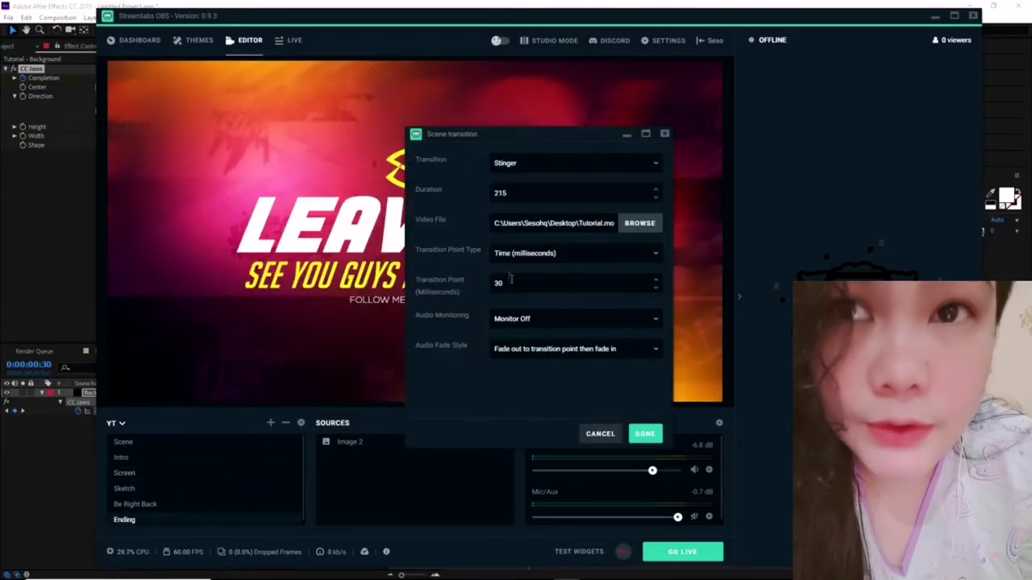
{"action": "left_click_drag", "start_coordinate": [510, 280], "coordinate": [455, 286]}
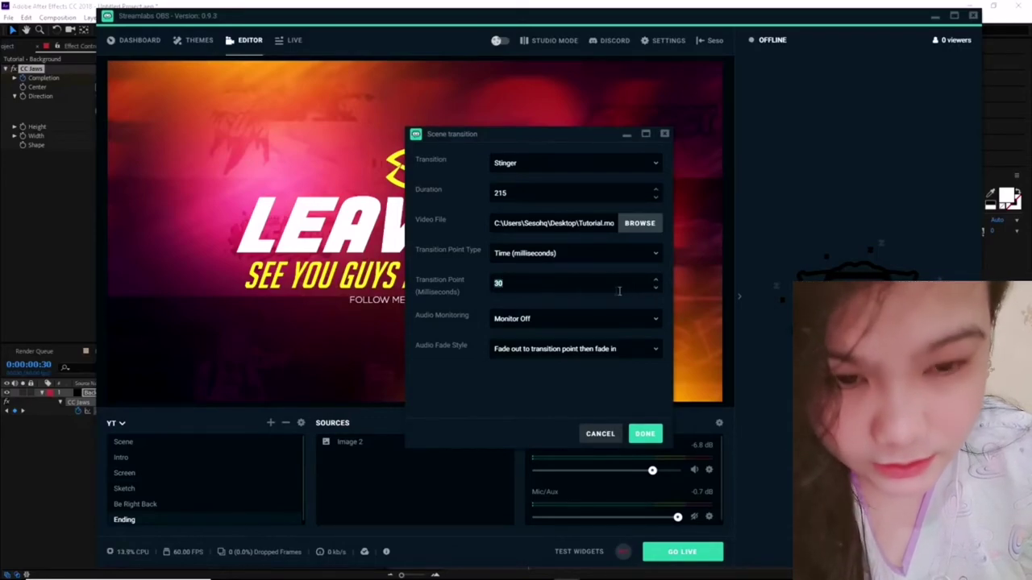
{"action": "left_click_drag", "start_coordinate": [487, 283], "coordinate": [519, 281]}
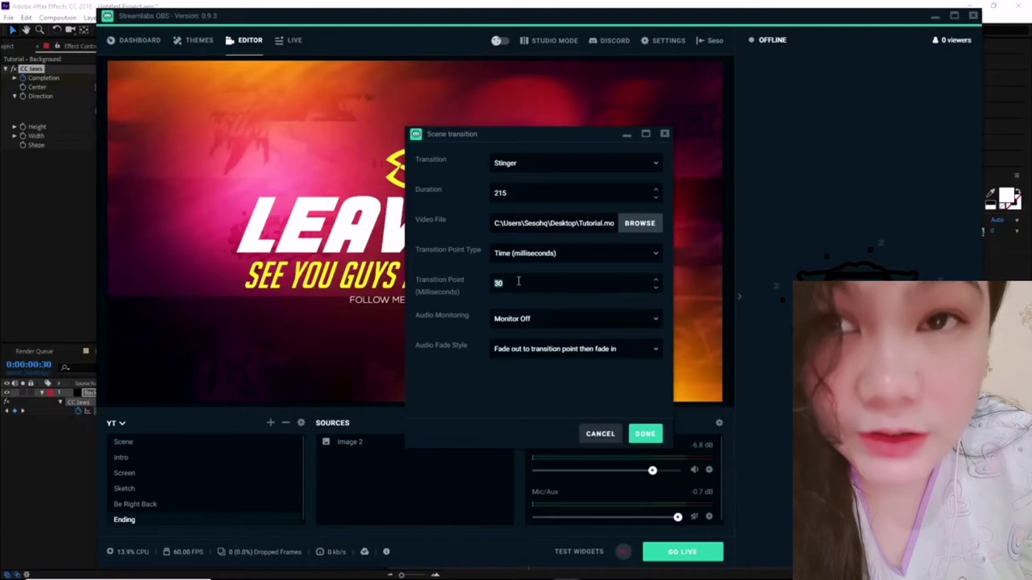
{"action": "left_click", "coordinate": [577, 253]}
{"action": "left_click", "coordinate": [532, 288]}
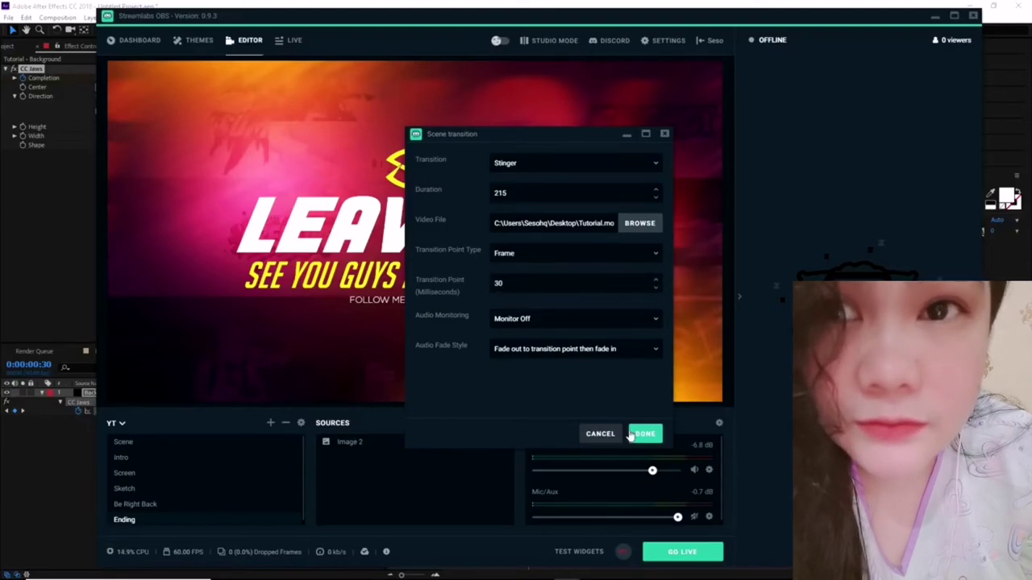
{"action": "left_click", "coordinate": [645, 434]}
{"action": "left_click", "coordinate": [138, 458]}
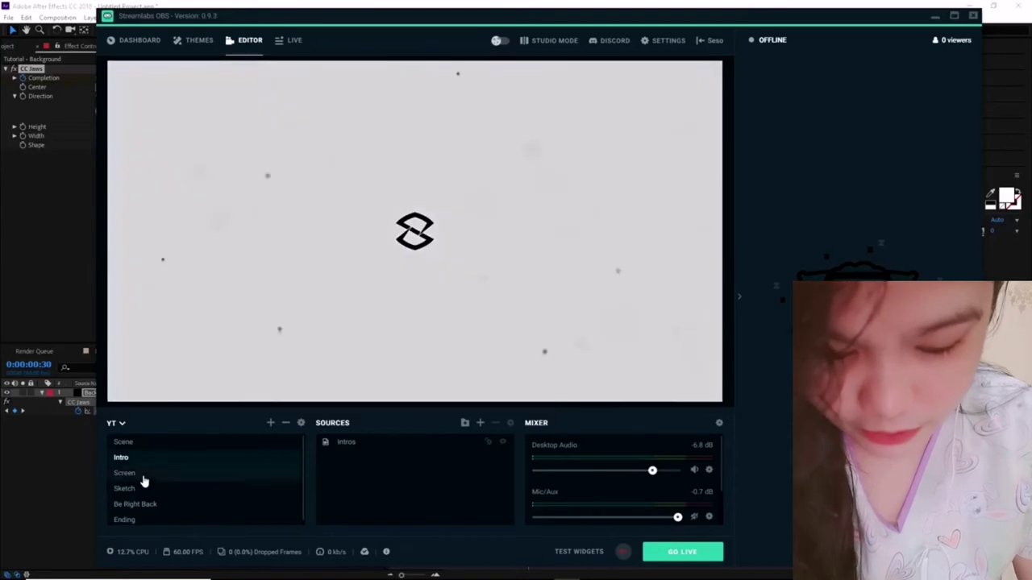
{"action": "left_click", "coordinate": [143, 478]}
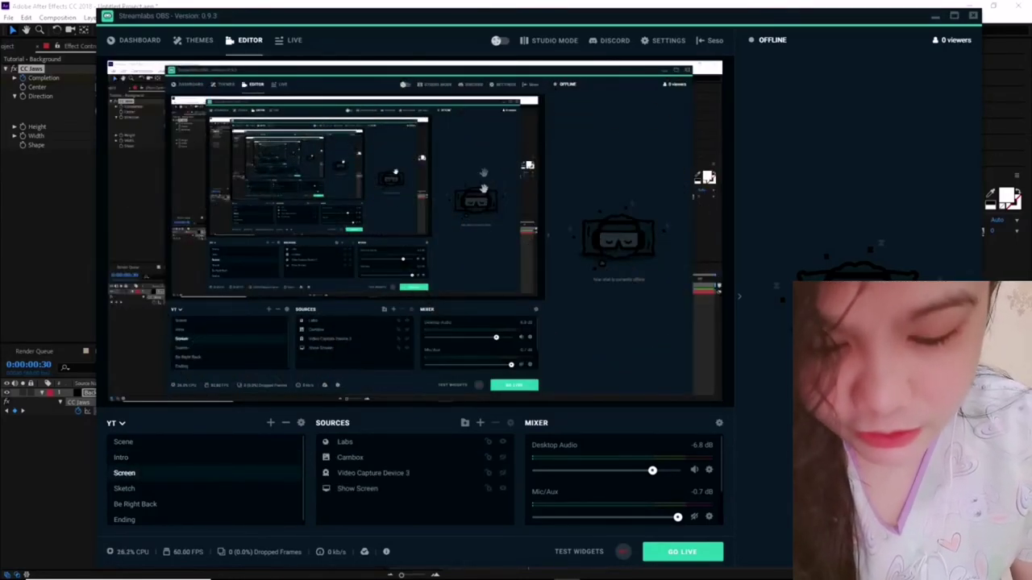
Check the full-cover frame in After Effects, then return to Streamlabs OBS, activate Scene and review the stinger's Frame transition point type.
{"action": "left_click", "coordinate": [481, 5]}
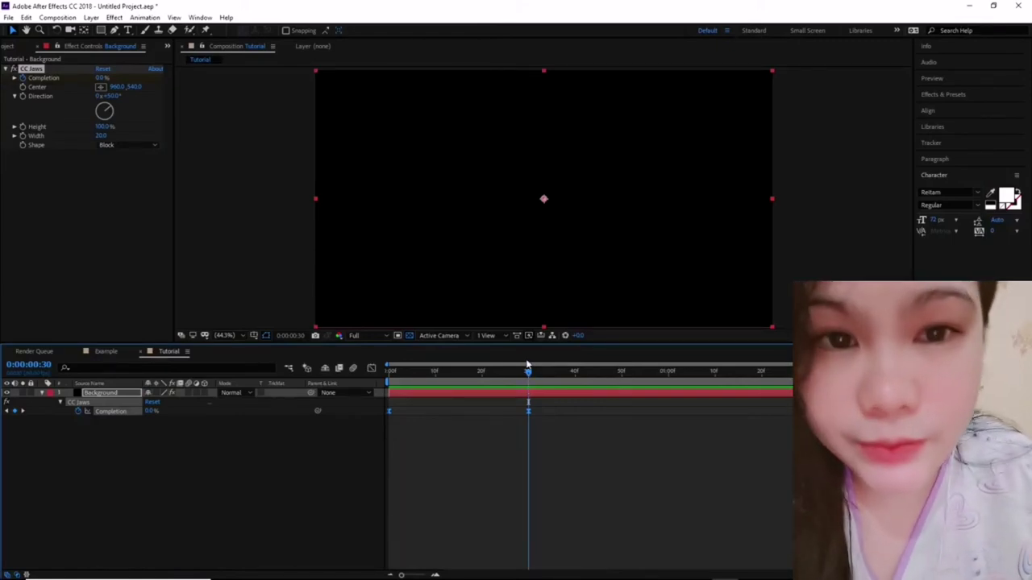
{"action": "mouse_move", "coordinate": [685, 565]}
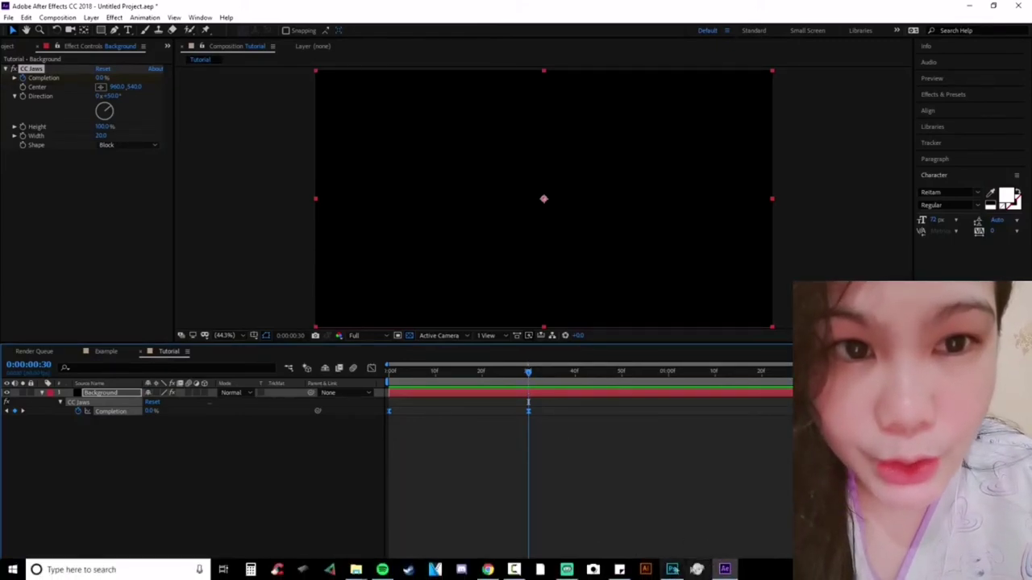
{"action": "left_click", "coordinate": [566, 570]}
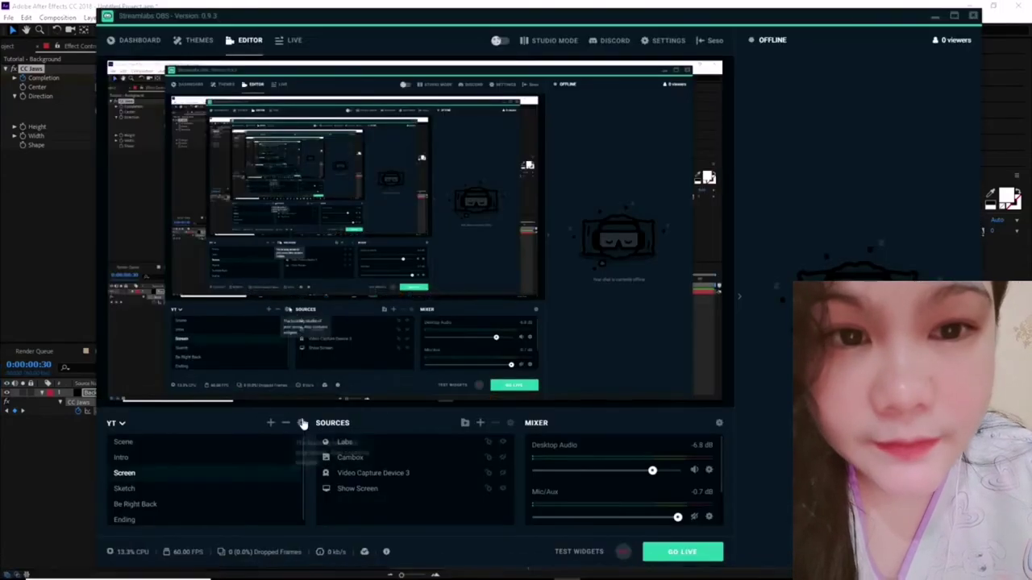
{"action": "left_click", "coordinate": [157, 442]}
{"action": "left_click", "coordinate": [300, 423]}
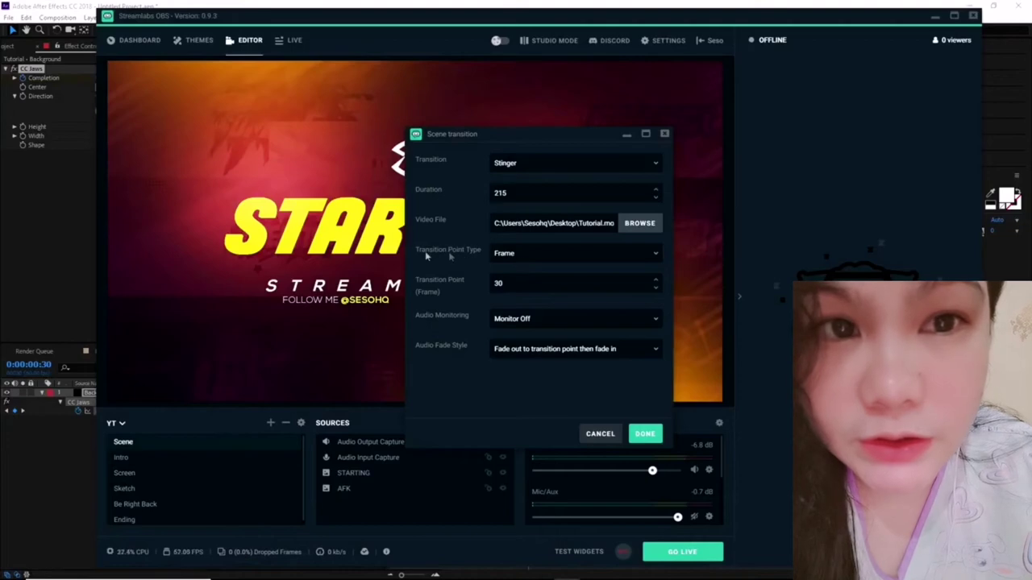
{"action": "left_click", "coordinate": [506, 254]}
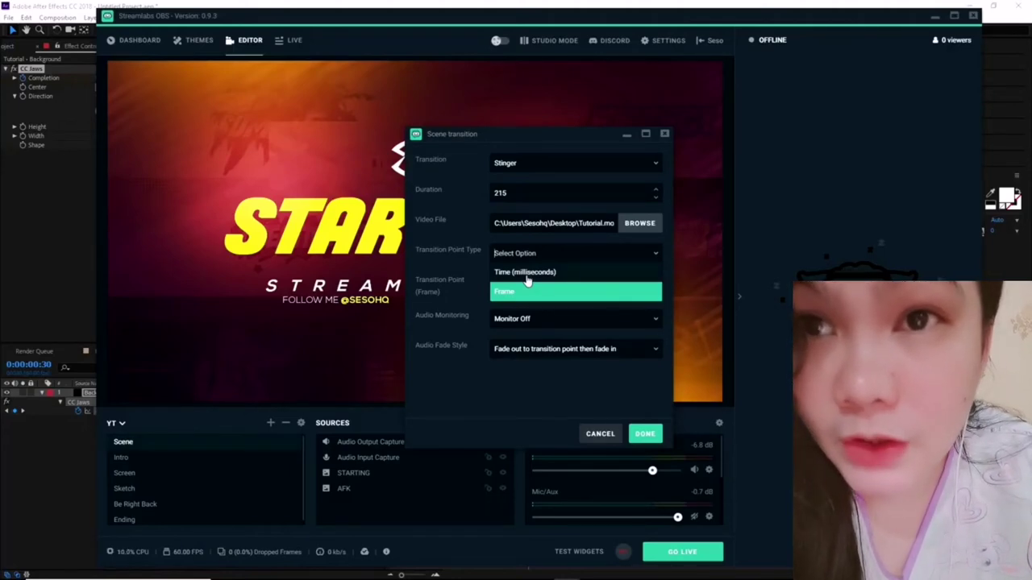
{"action": "left_click", "coordinate": [521, 292]}
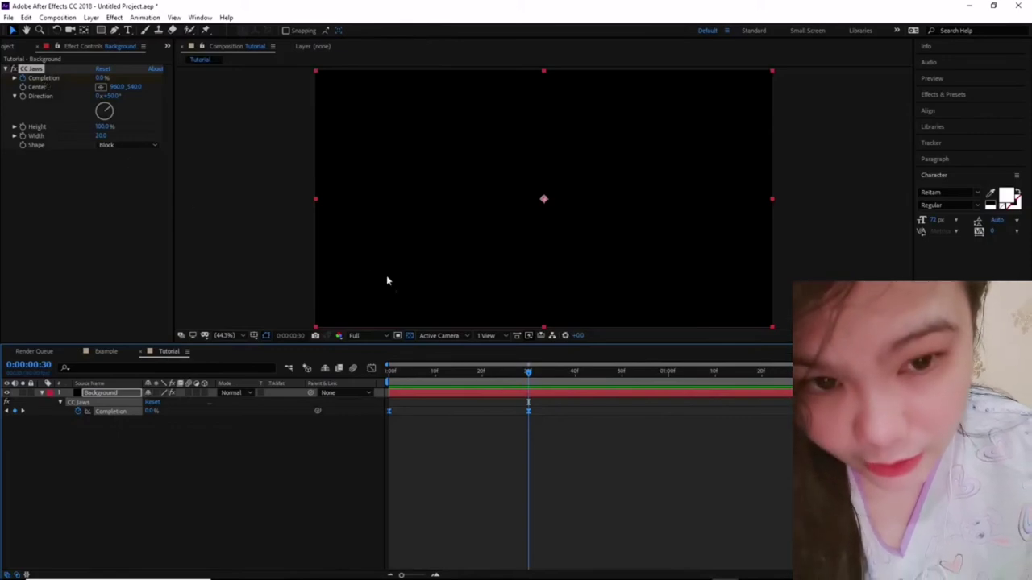
Verify the cover point at 0:00:00:30 in the After Effects Tutorial composition, then accept the stinger settings in Streamlabs OBS.
{"action": "mouse_move", "coordinate": [528, 374]}
{"action": "left_mouse_down"}
{"action": "mouse_move", "coordinate": [408, 375]}
{"action": "mouse_move", "coordinate": [526, 379]}
{"action": "left_mouse_up"}
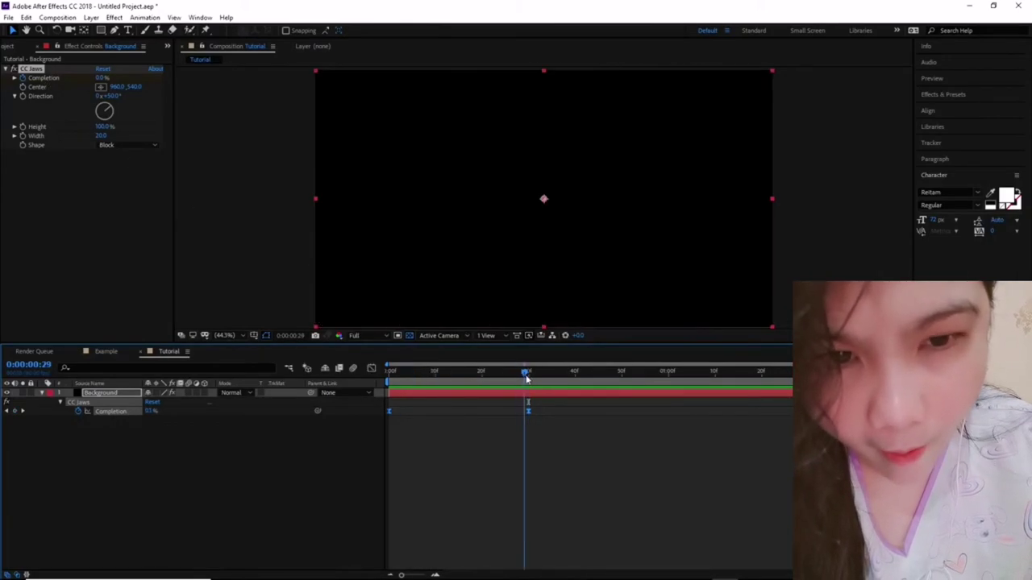
{"action": "left_click", "coordinate": [528, 373]}
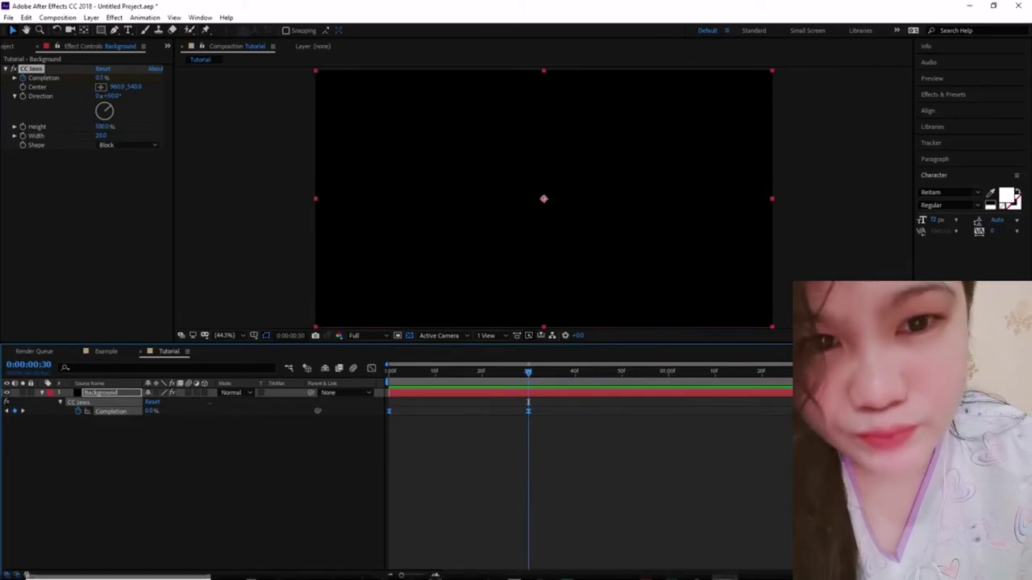
{"action": "mouse_move", "coordinate": [564, 579]}
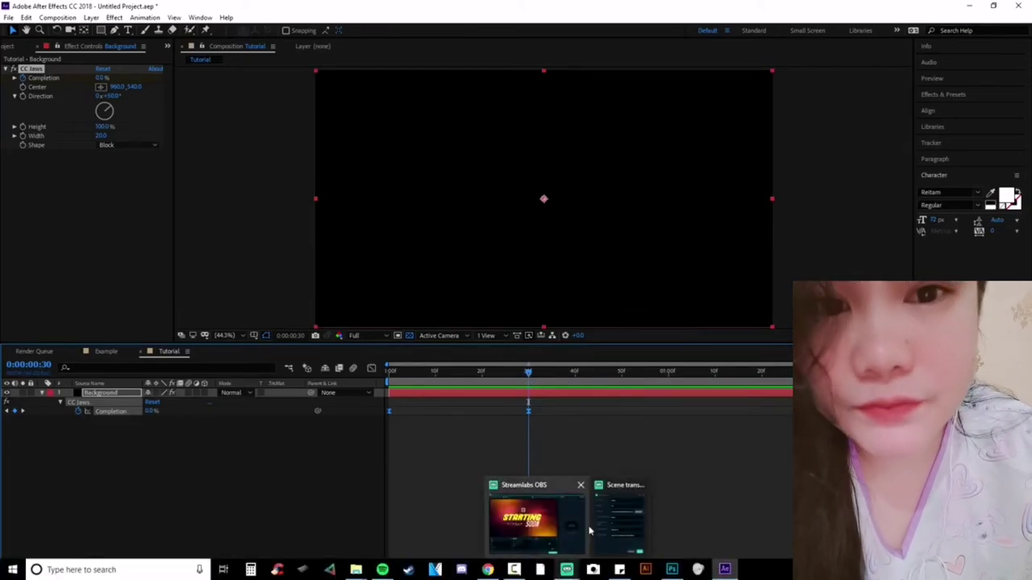
{"action": "left_click", "coordinate": [617, 512]}
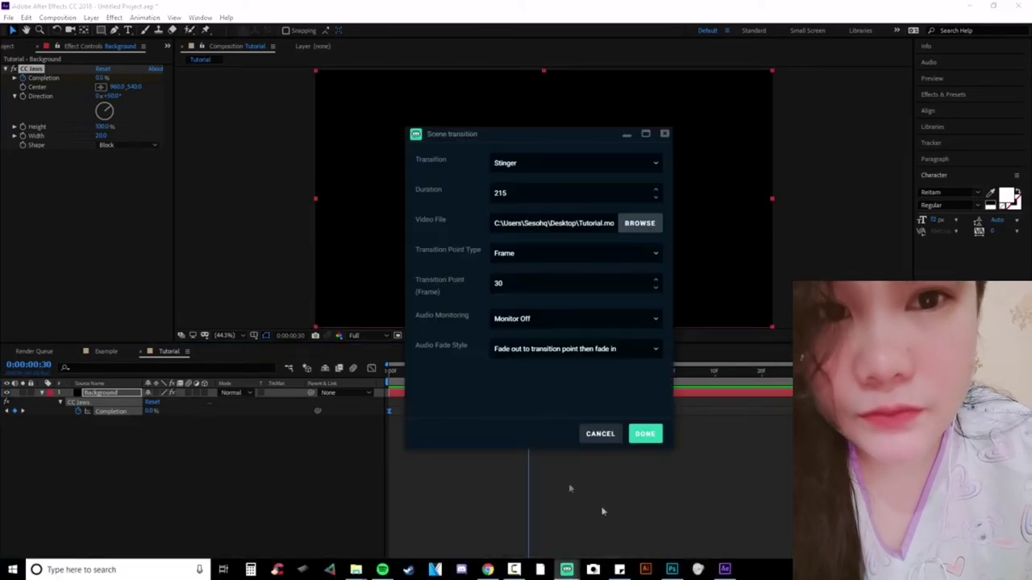
{"action": "left_click", "coordinate": [646, 434]}
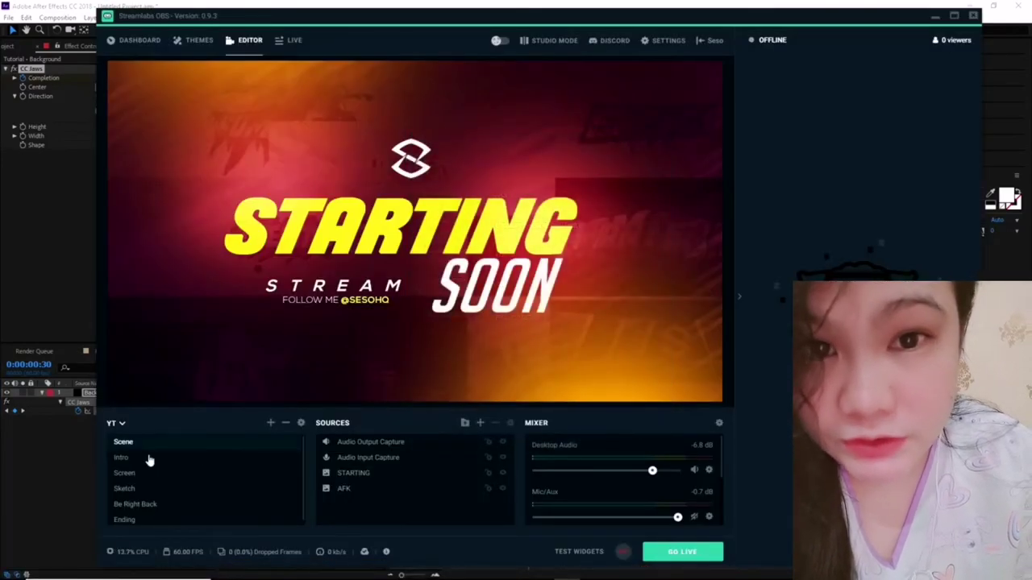
Test the frame-based stinger by switching to the Intro scene and on to the Screen scene.
{"action": "left_click", "coordinate": [149, 458]}
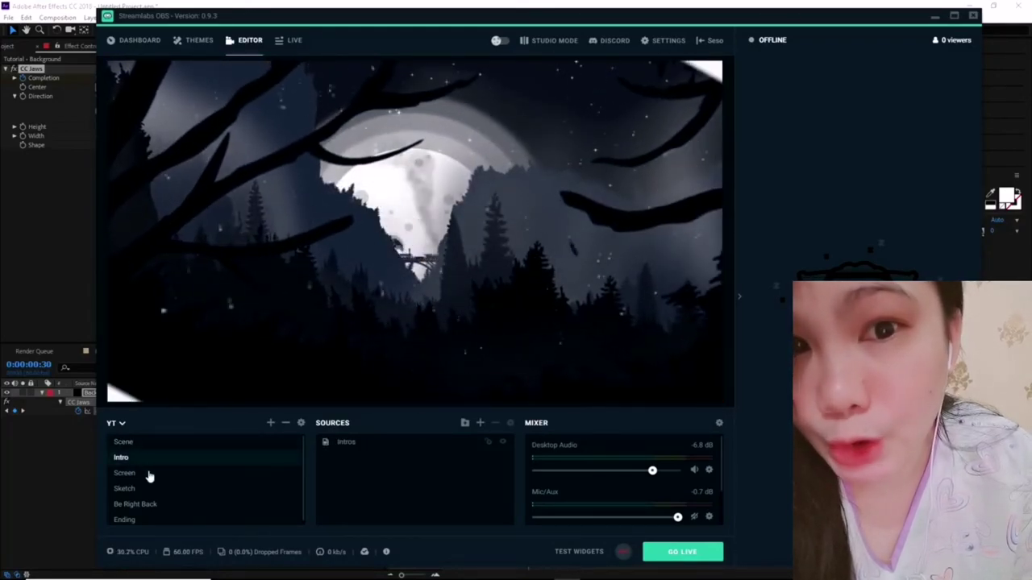
{"action": "left_click", "coordinate": [149, 474]}
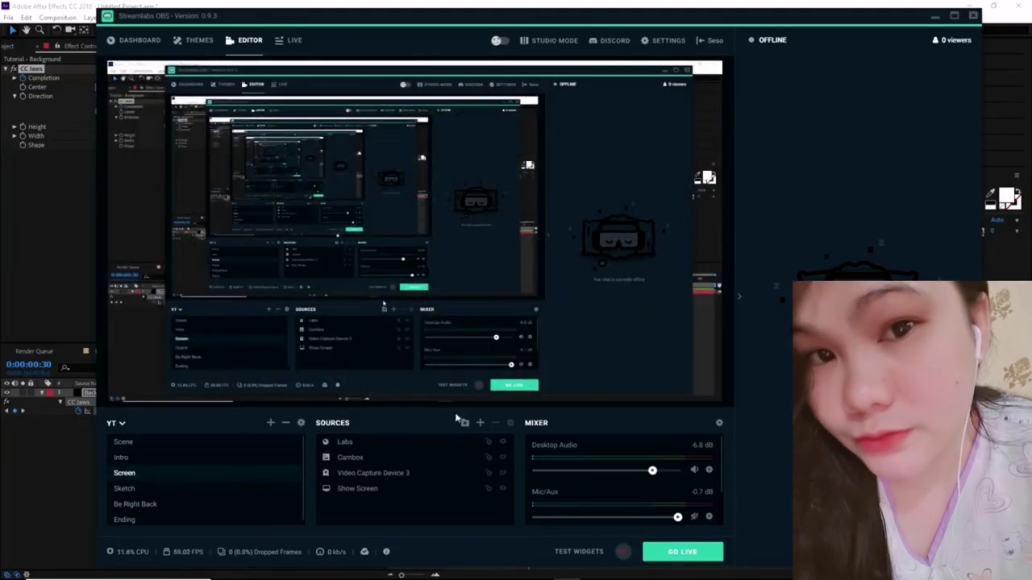
{"action": "left_click", "coordinate": [145, 449]}
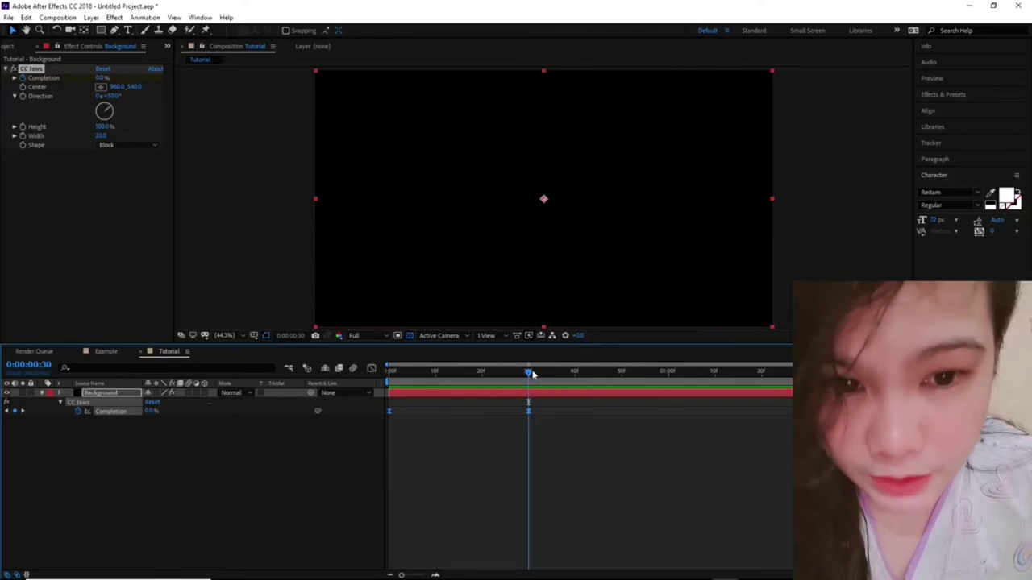
Preview the Example composition in After Effects and examine the CC Jaws shape options on its BG layer.
{"action": "left_click", "coordinate": [113, 351]}
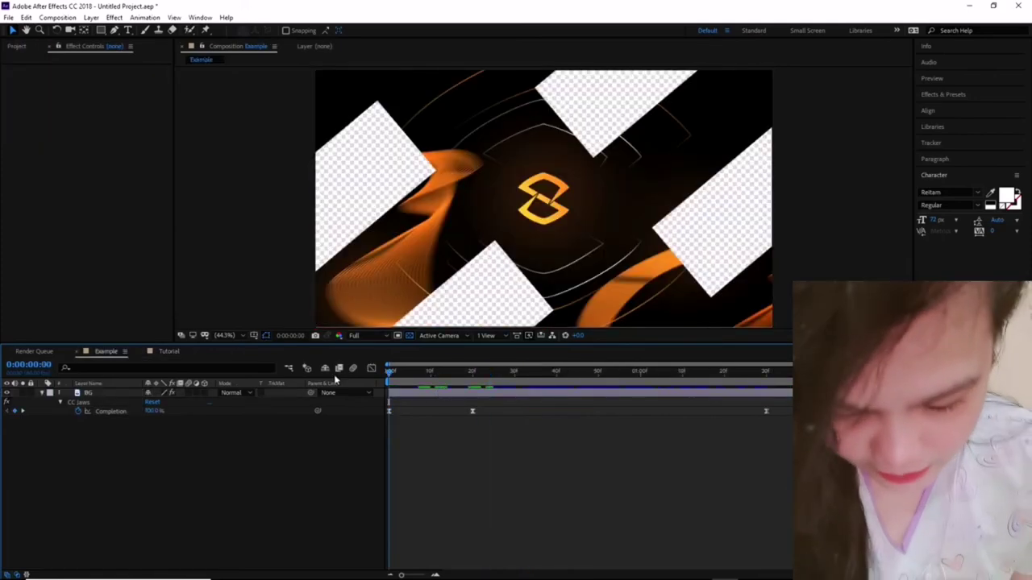
{"action": "key", "text": "space"}
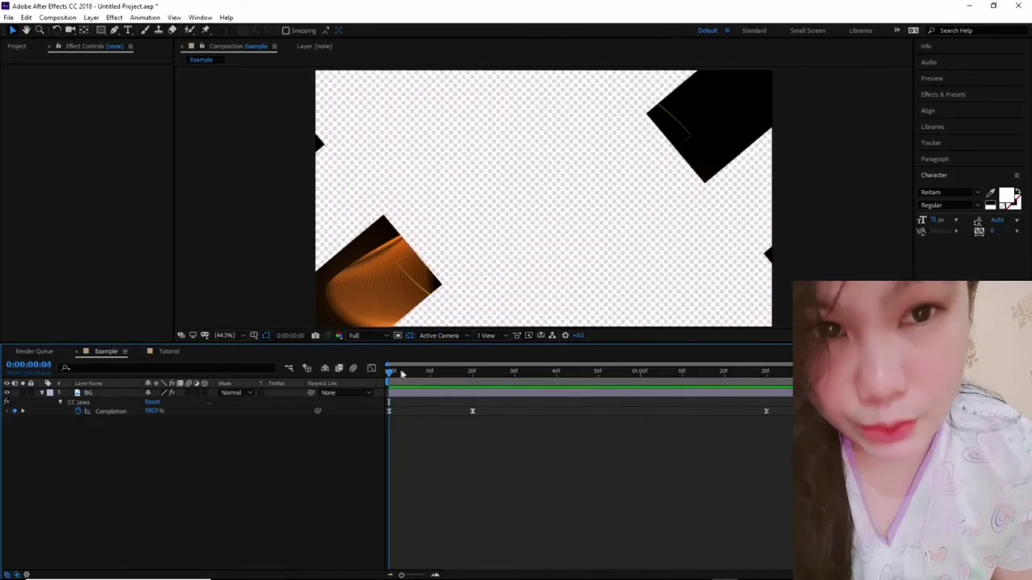
{"action": "left_click", "coordinate": [104, 393]}
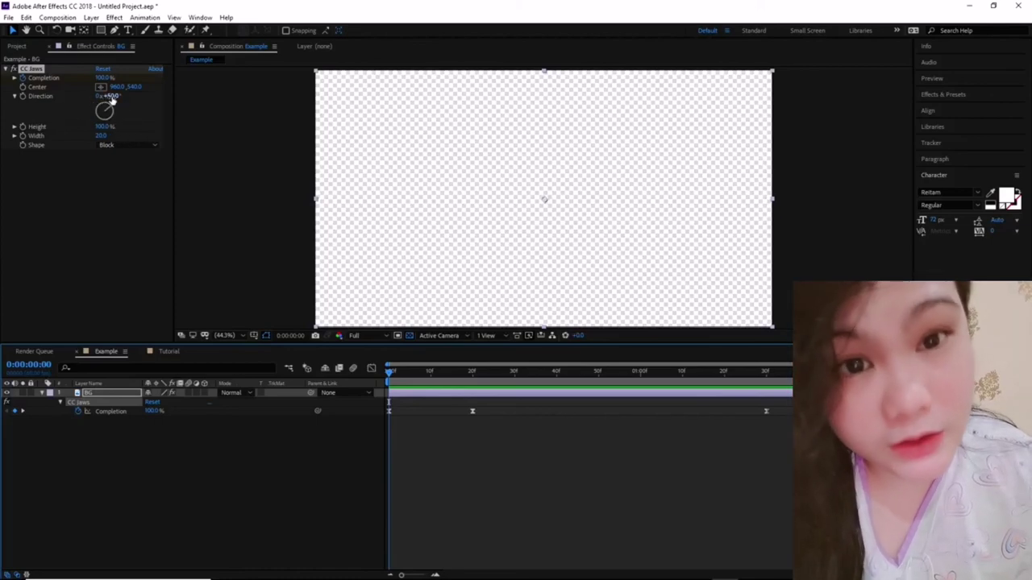
{"action": "left_click", "coordinate": [112, 145]}
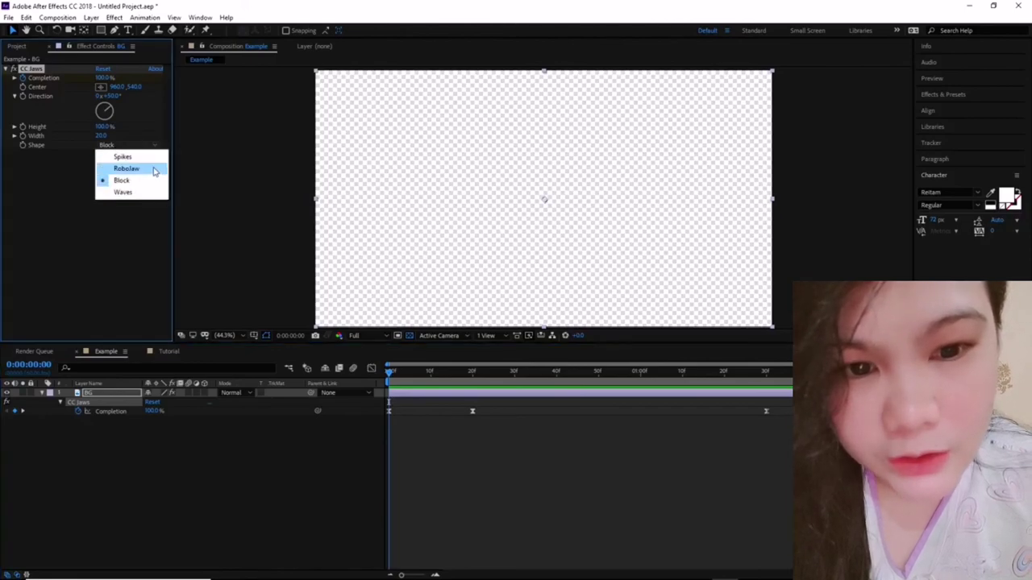
{"action": "left_click", "coordinate": [226, 187]}
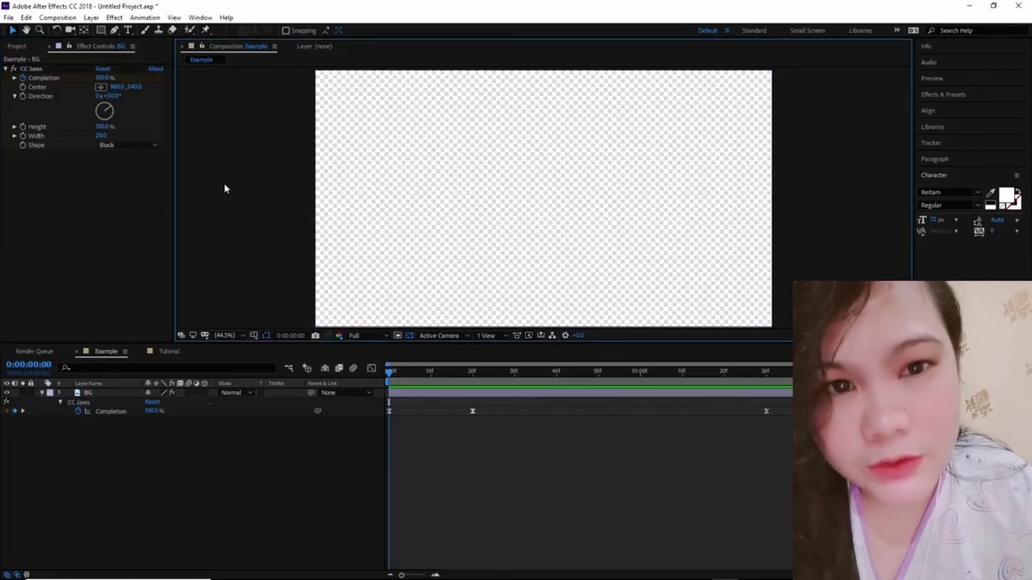